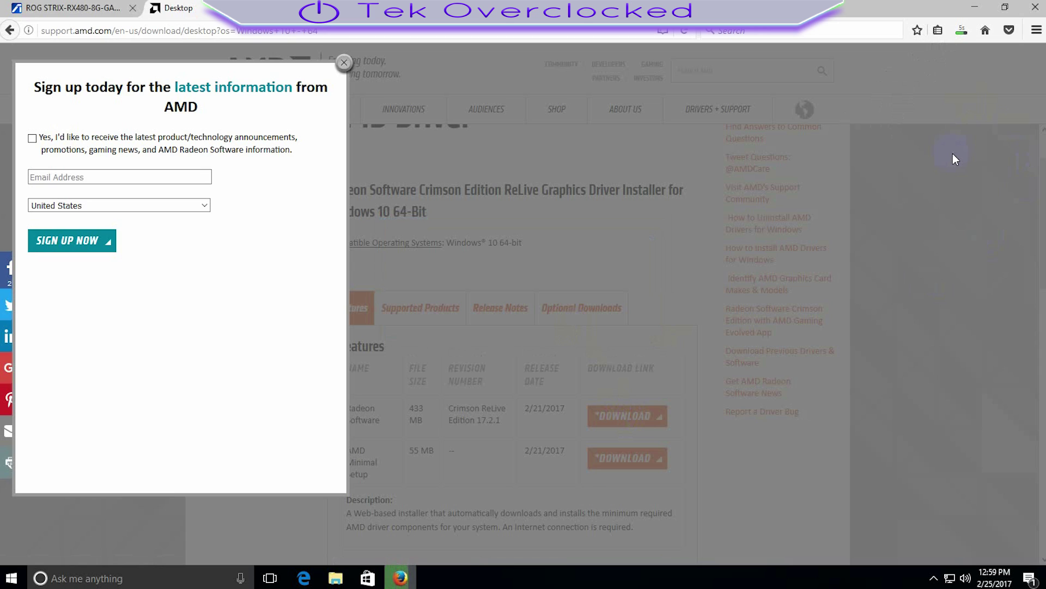
Launch the downloaded Radeon Software 17.2.1 installer and close both Firefox tabs with the multiple-tab closing warning turned off
click(966, 31)
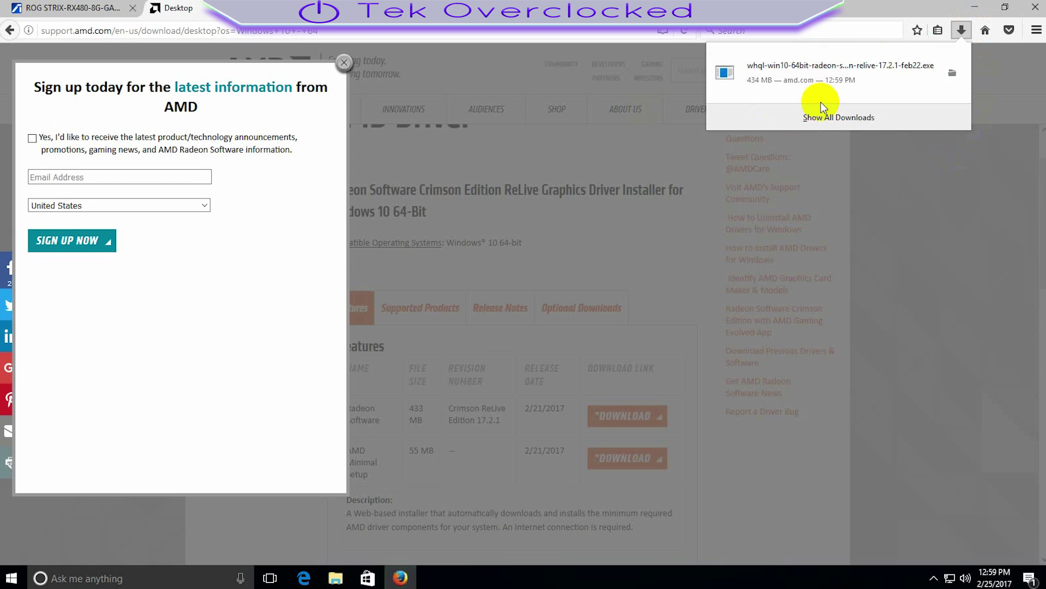
click(846, 86)
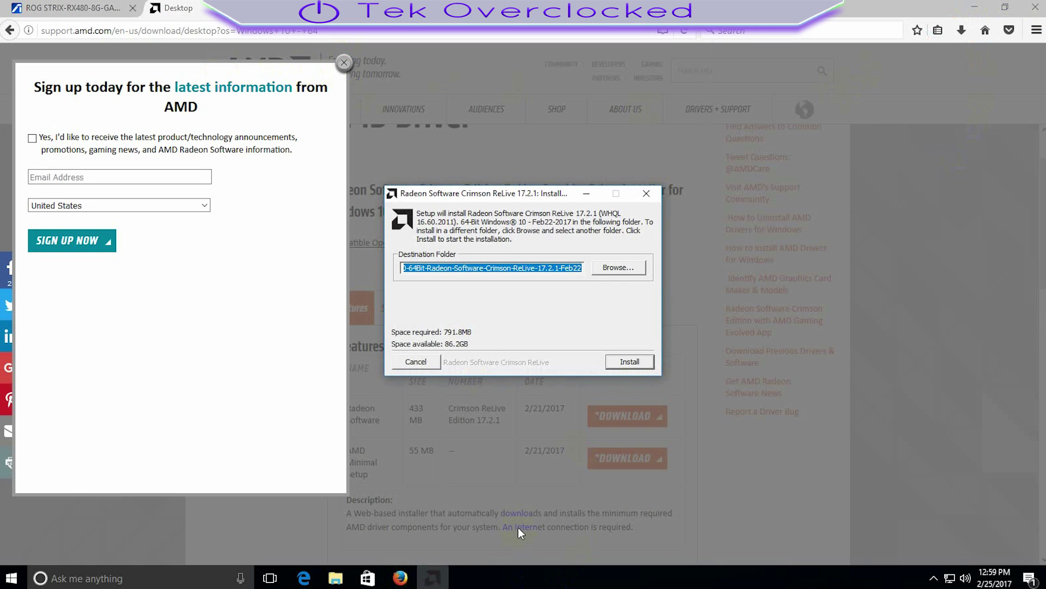
mouse_move(401, 577)
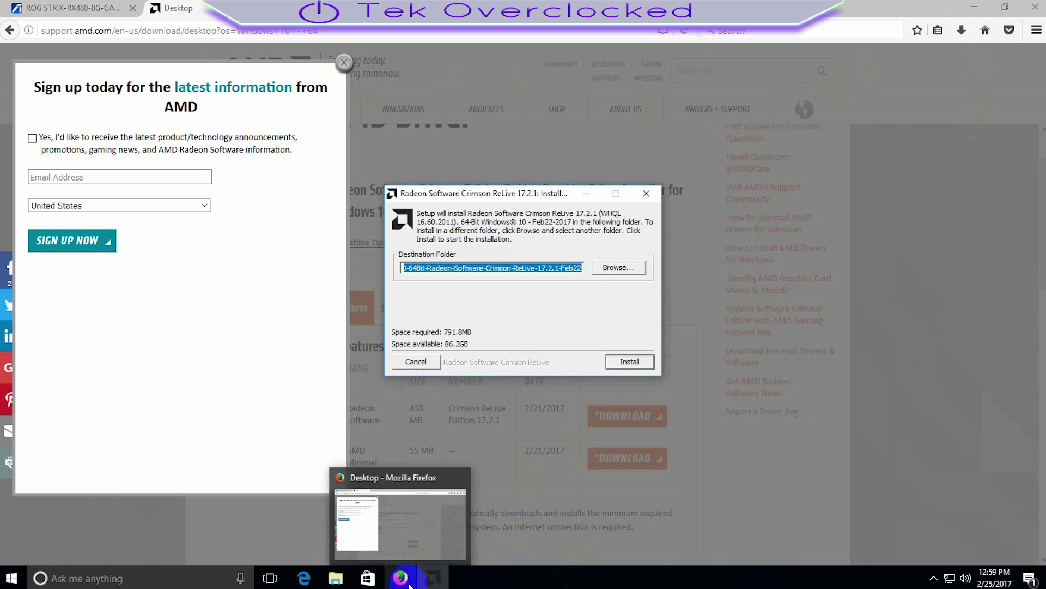
click(460, 477)
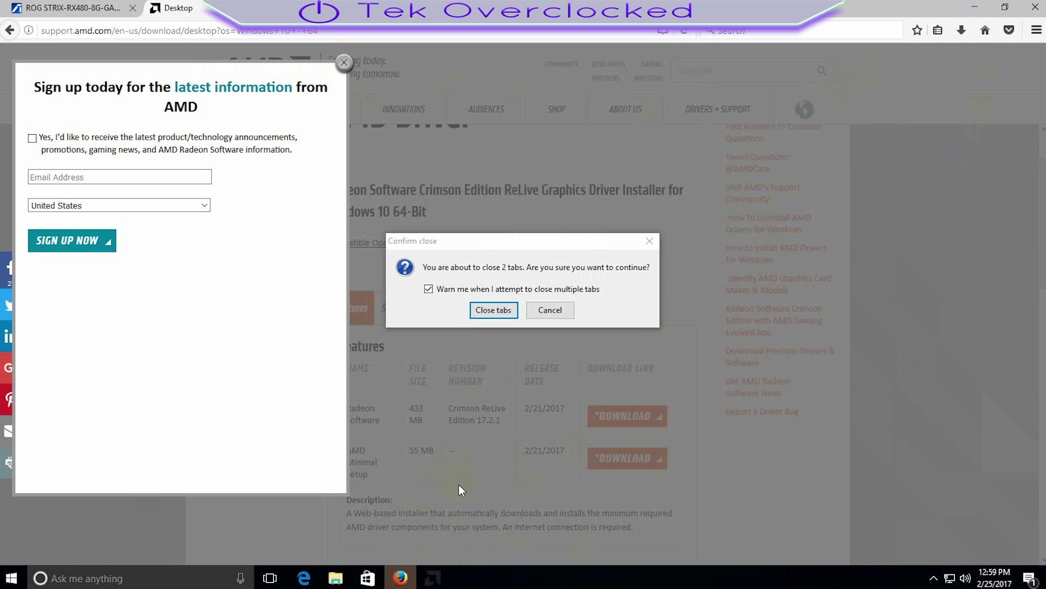
click(429, 288)
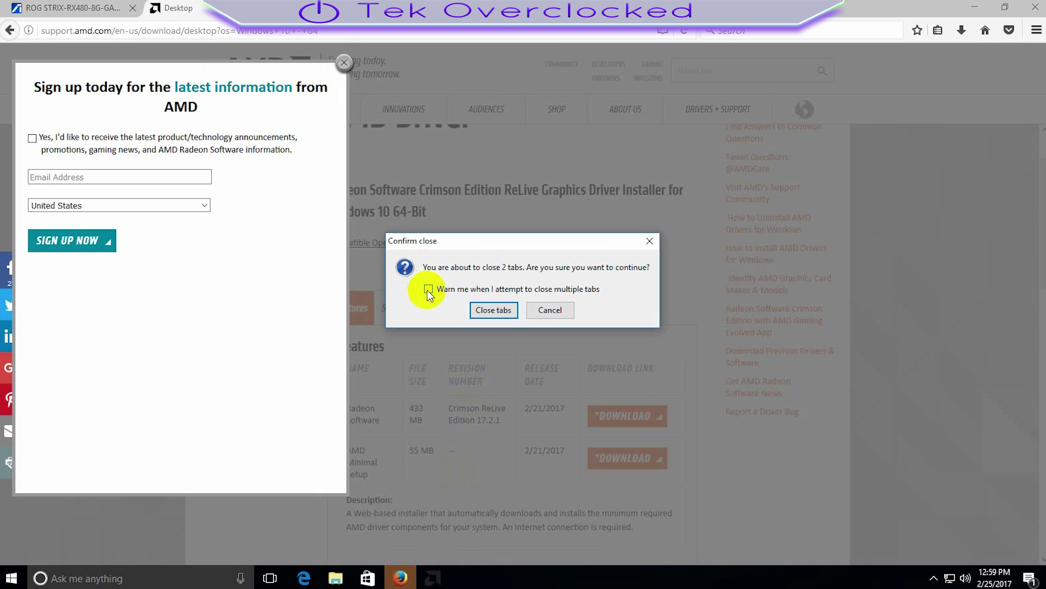
click(493, 310)
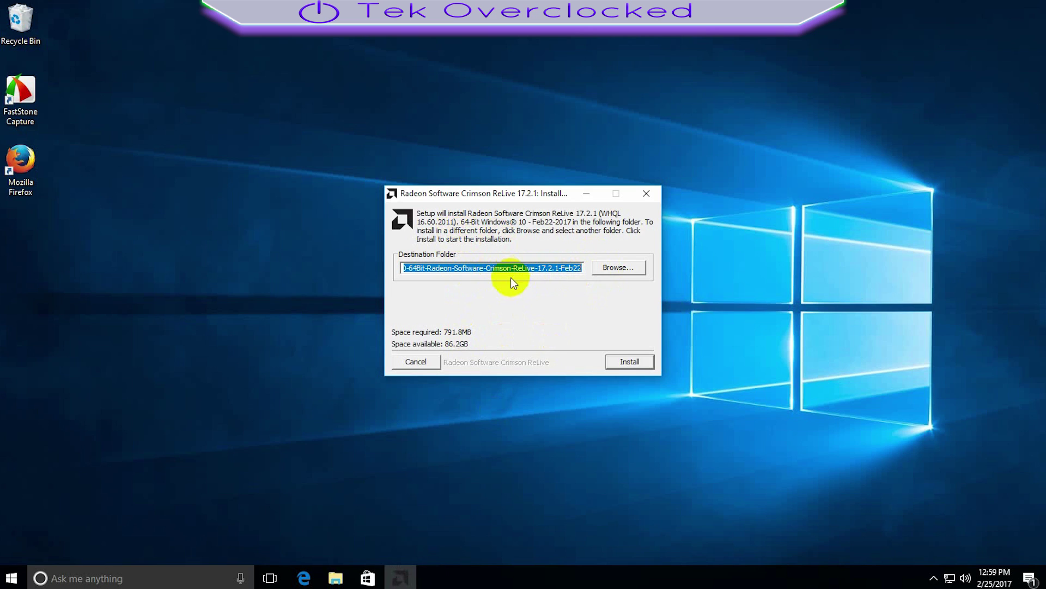
Extract the Radeon Software files to the default folder, run the Express Install and allow the AMD device software
click(616, 362)
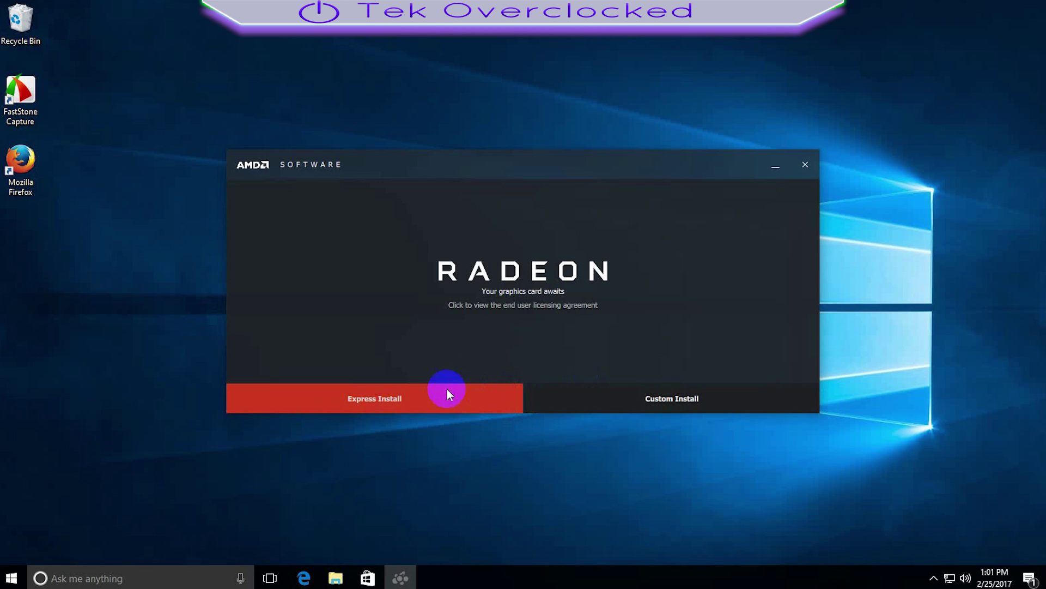
click(429, 410)
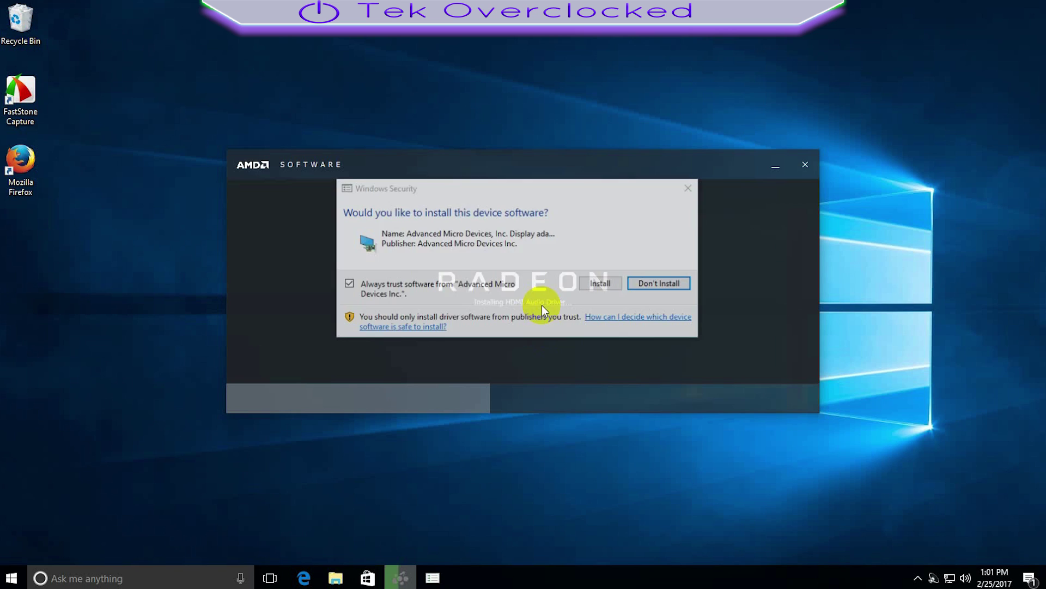
click(602, 282)
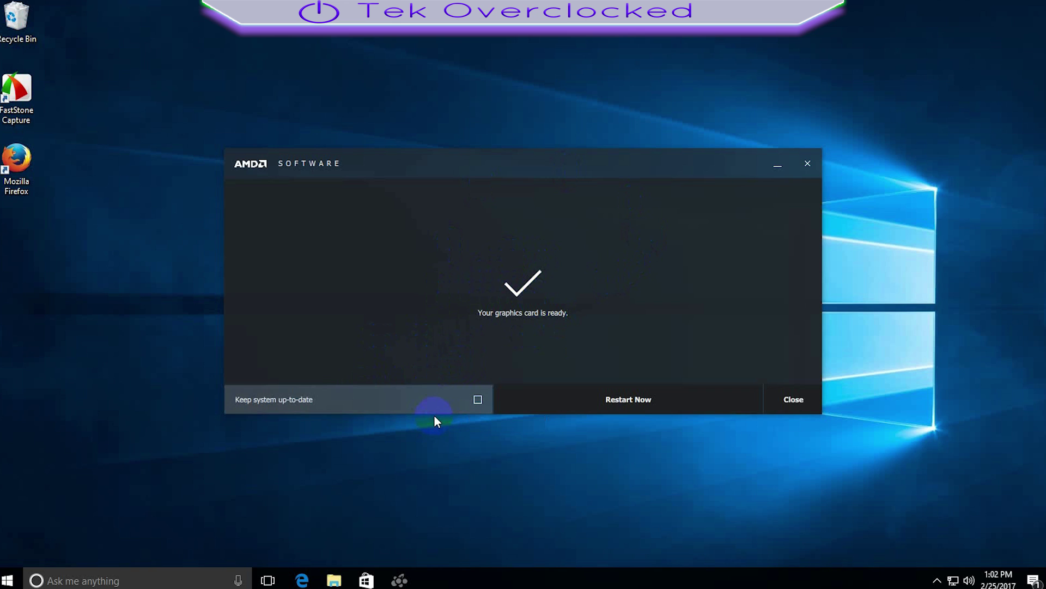
Enable keeping the system up-to-date in the AMD installer and restart the computer
click(478, 400)
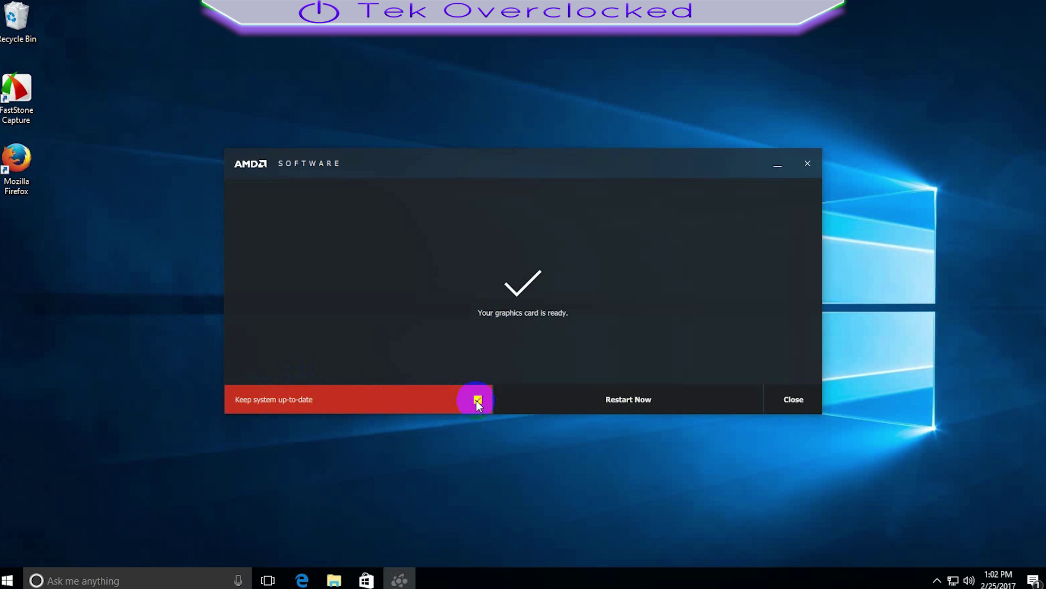
click(667, 401)
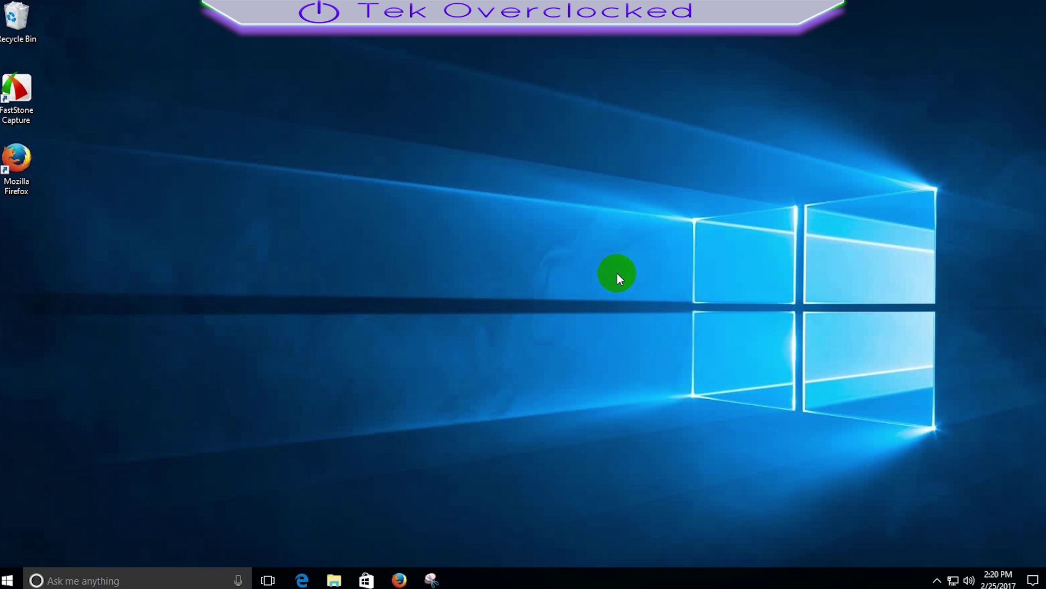
Try to open the AMD graphics settings from the hidden notification icons, and dismiss the Graphics dialog
click(937, 580)
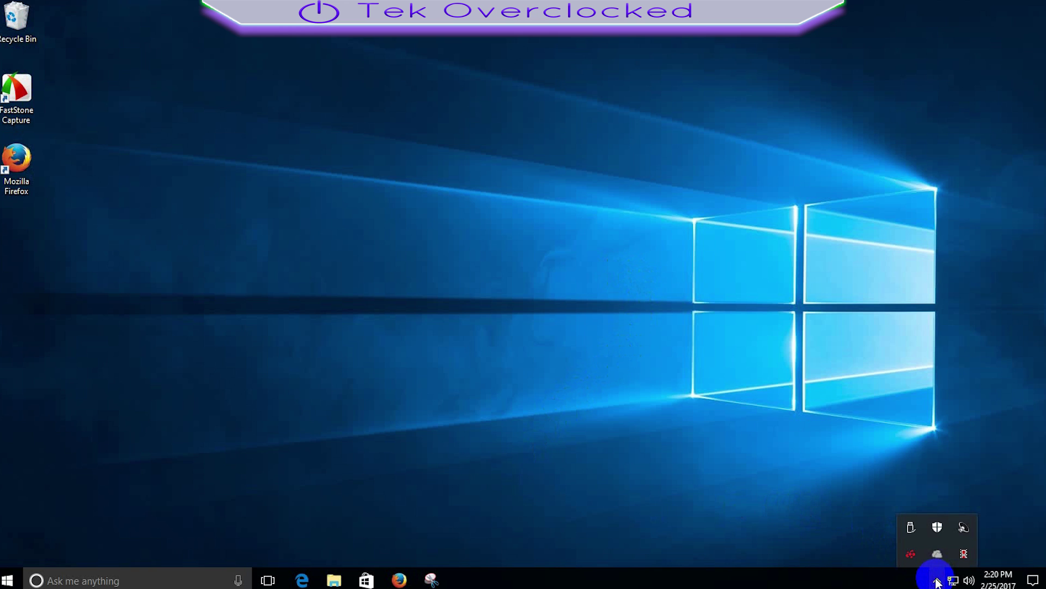
click(909, 554)
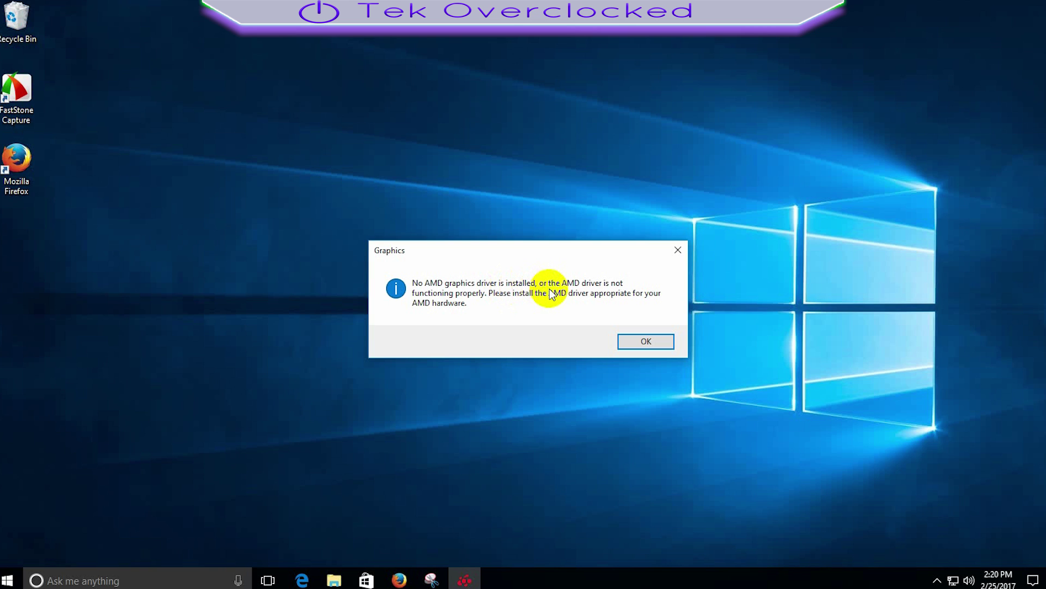
click(643, 342)
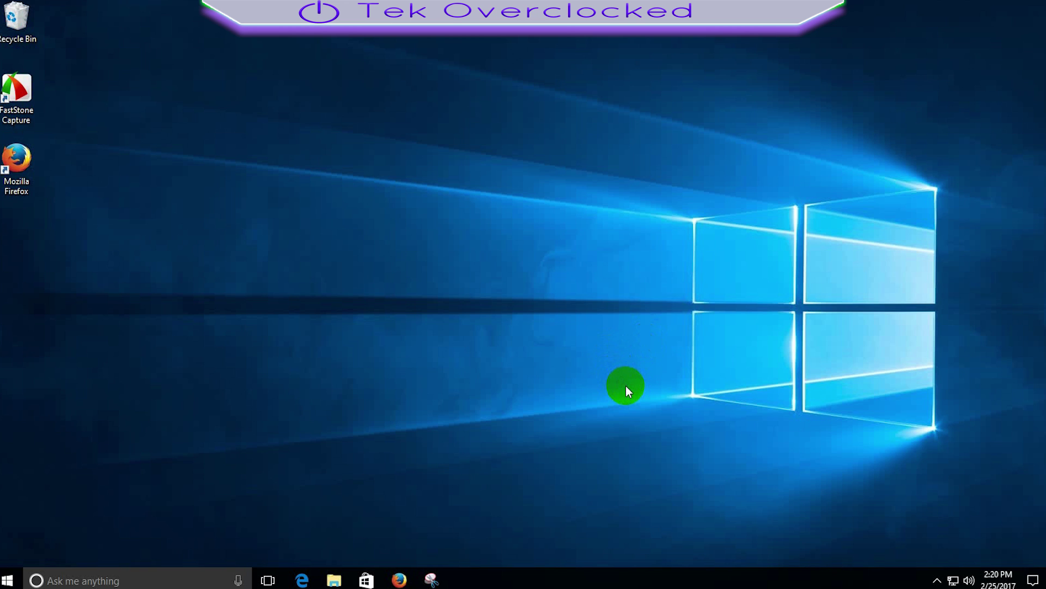
Search the web for "iobit driver booster" in Firefox and open IObit's free Driver Booster page
key(Down)
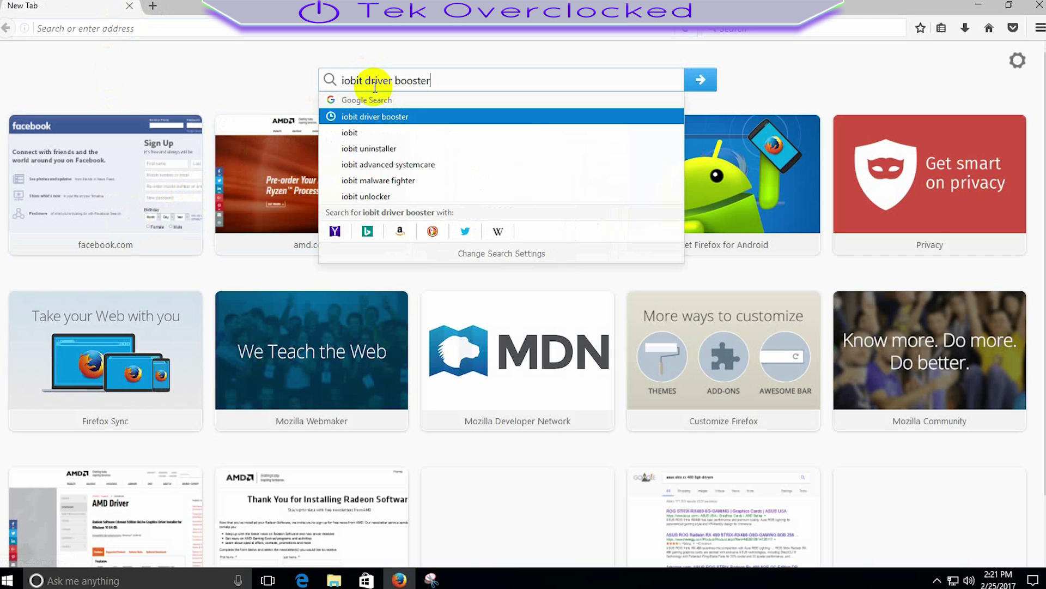
key(Return)
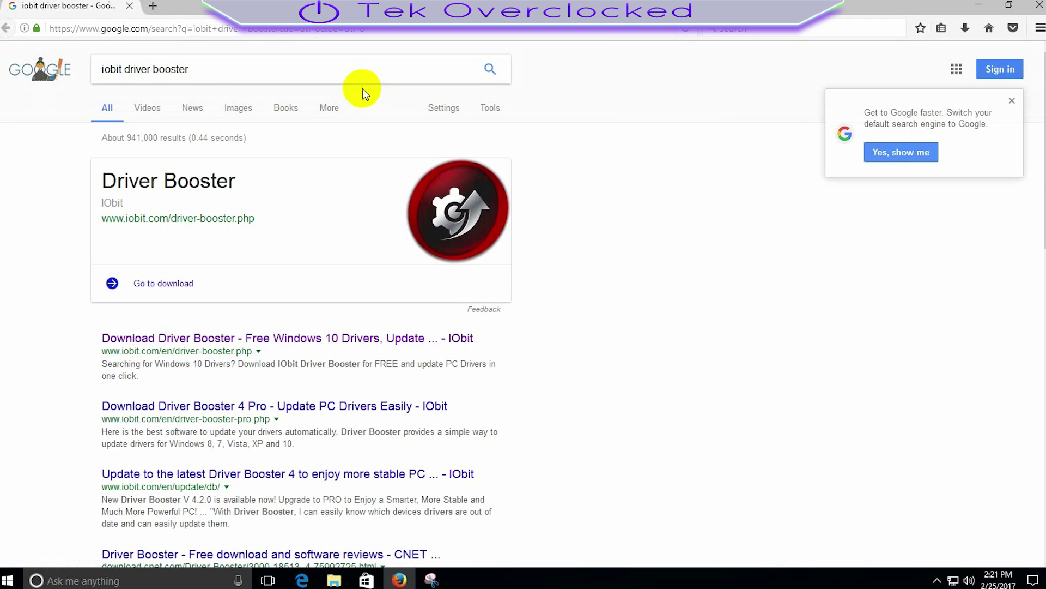
click(256, 340)
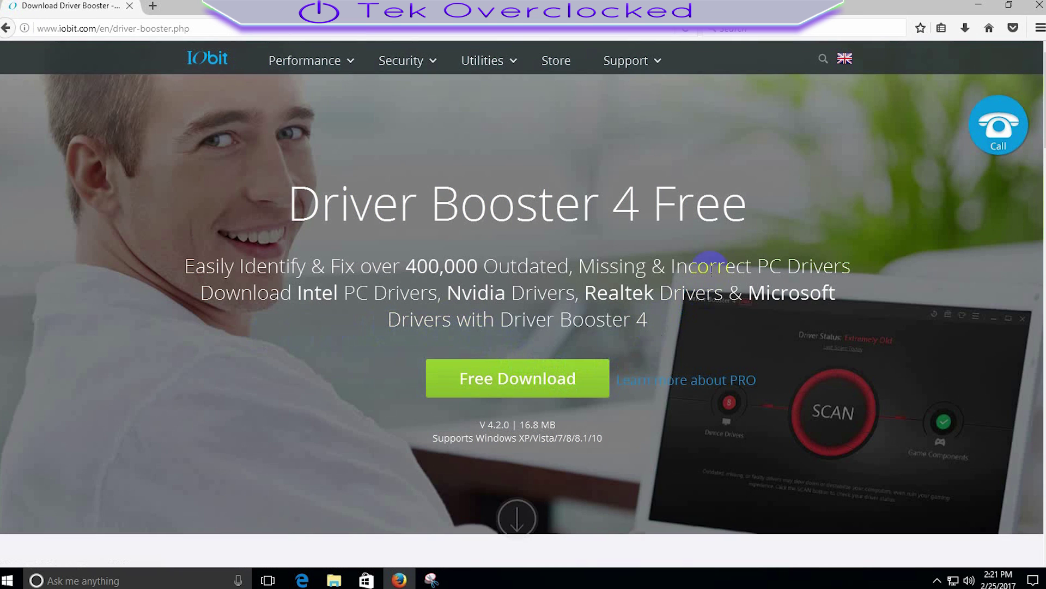
Download the free Driver Booster from its CNET page, saving driver_booster_setup.exe
click(502, 381)
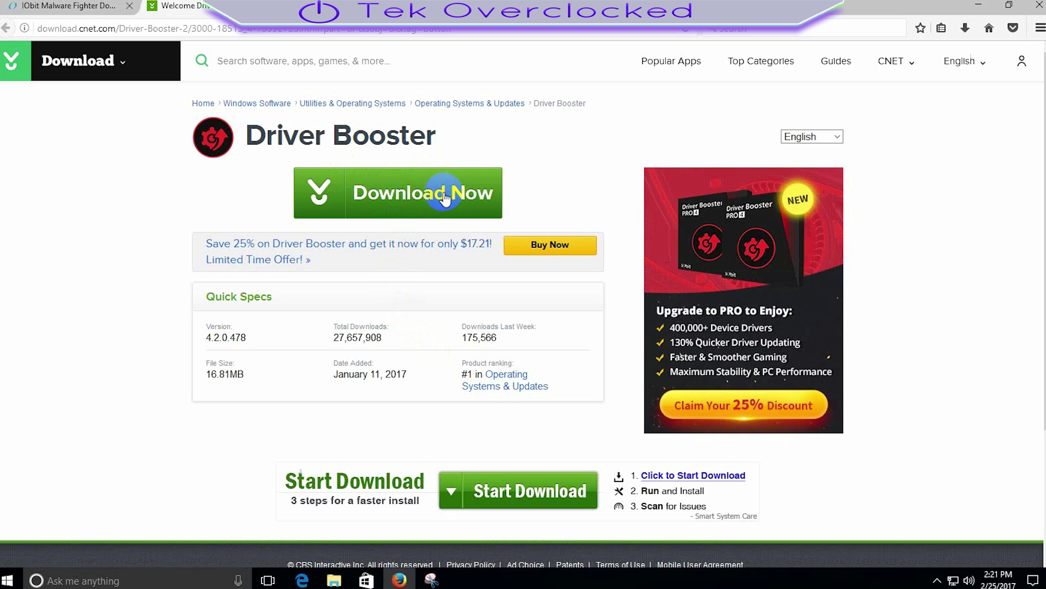
click(468, 196)
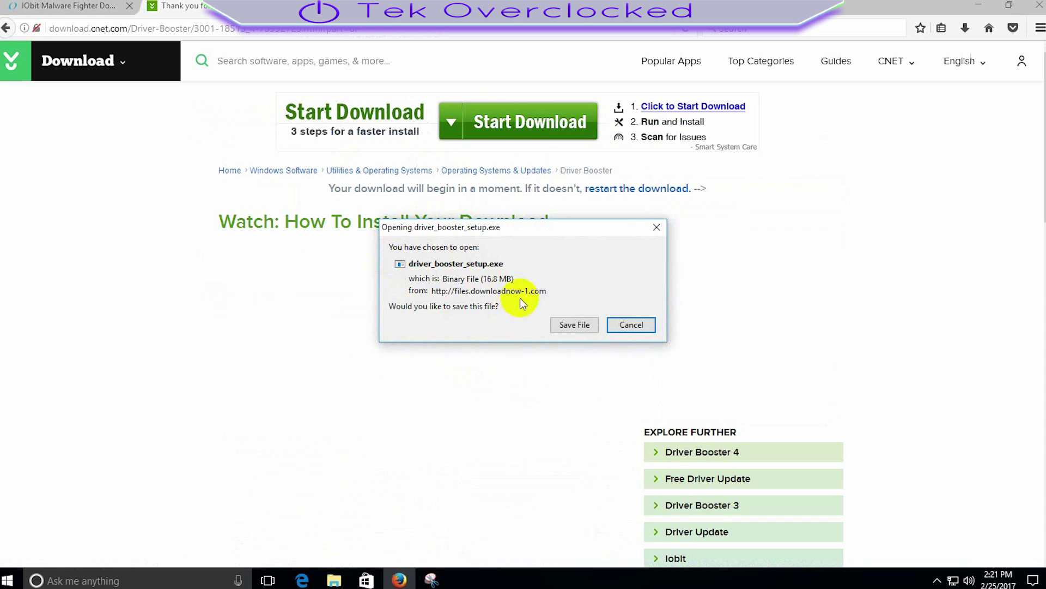
click(567, 325)
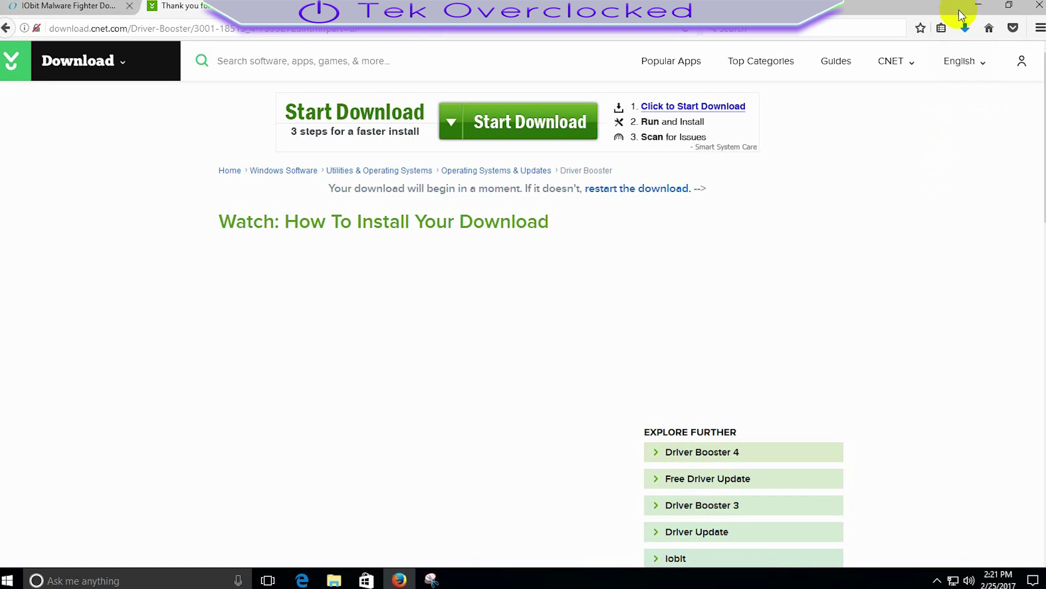
Run driver_booster_setup.exe, clear the browser out of the way, and install Driver Booster while skipping the Dashlane offer
click(966, 28)
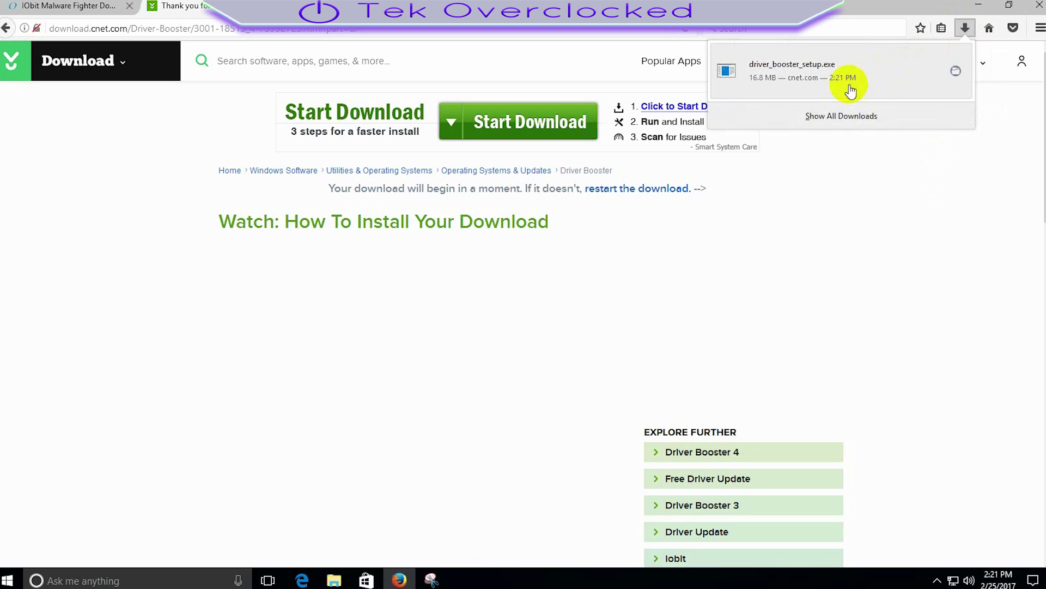
click(837, 88)
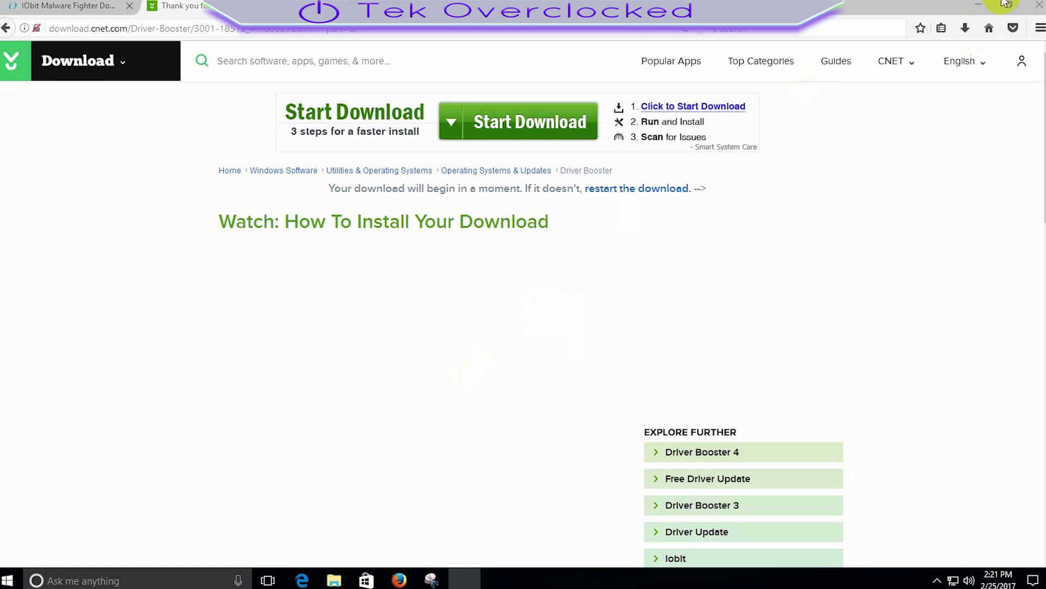
click(1032, 11)
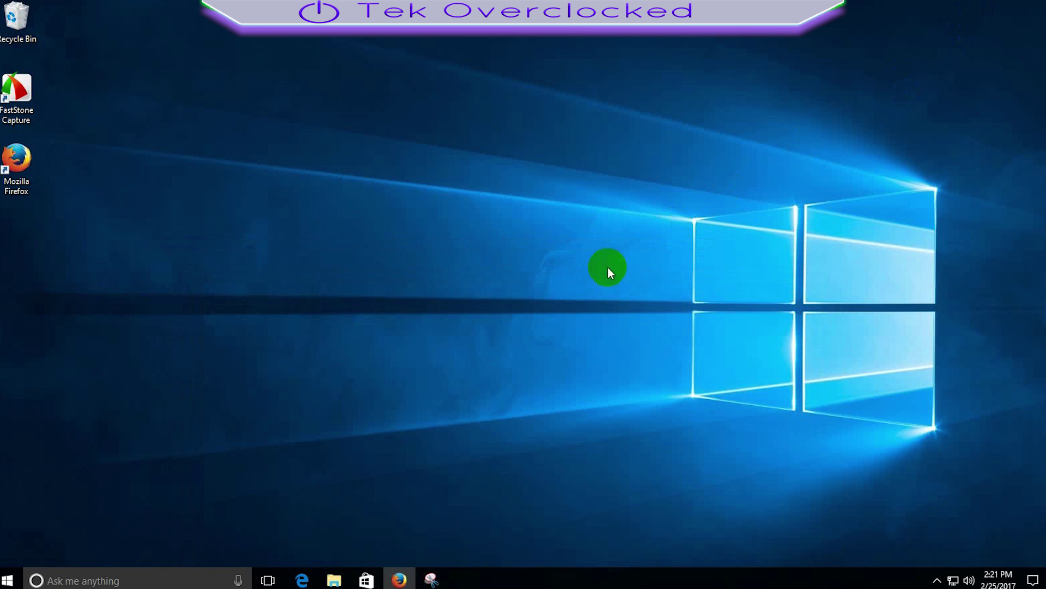
mouse_move(470, 580)
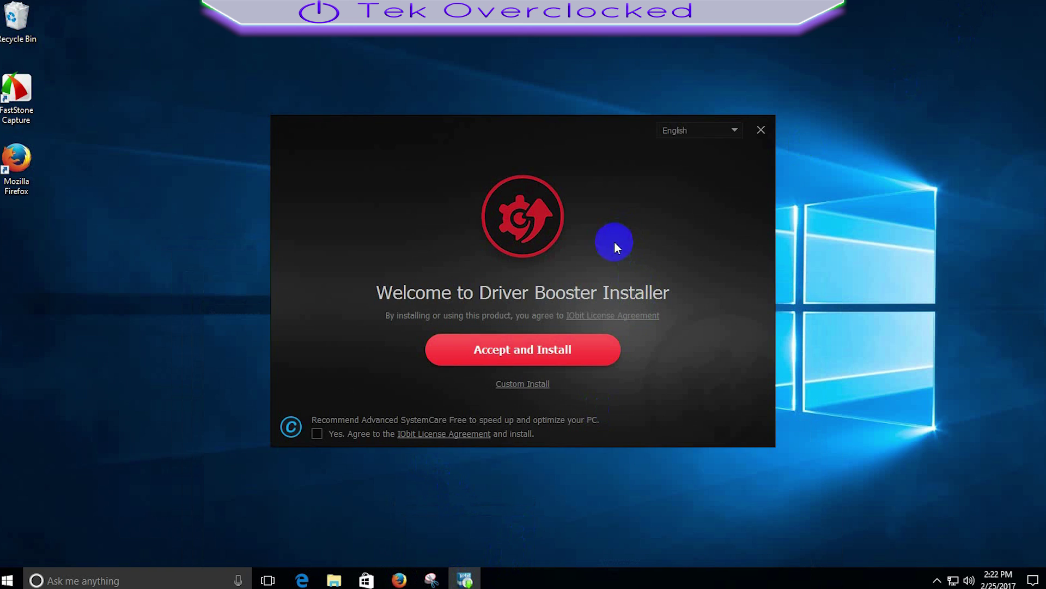
click(593, 352)
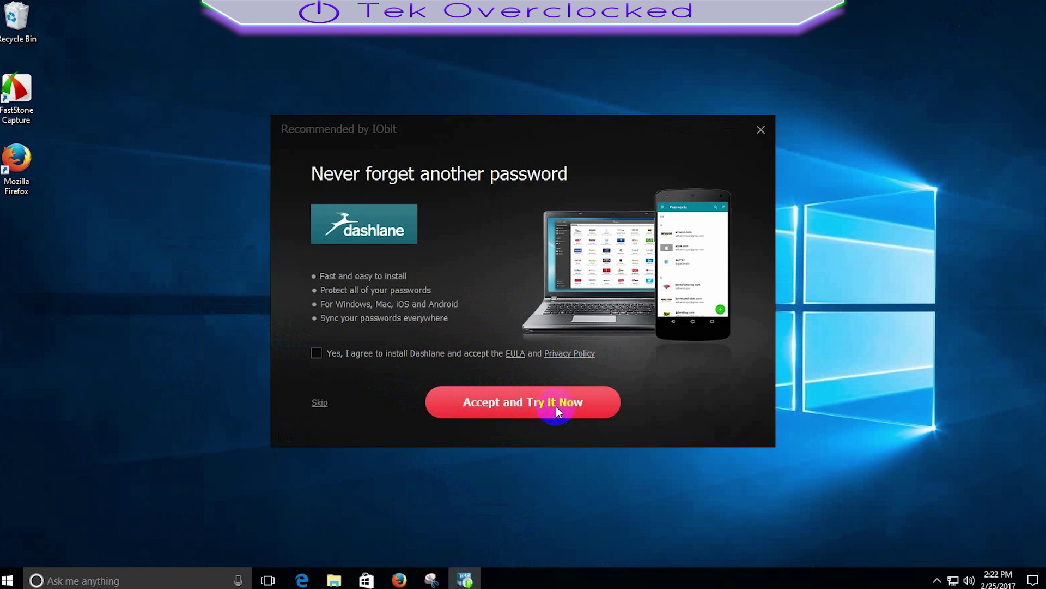
click(318, 403)
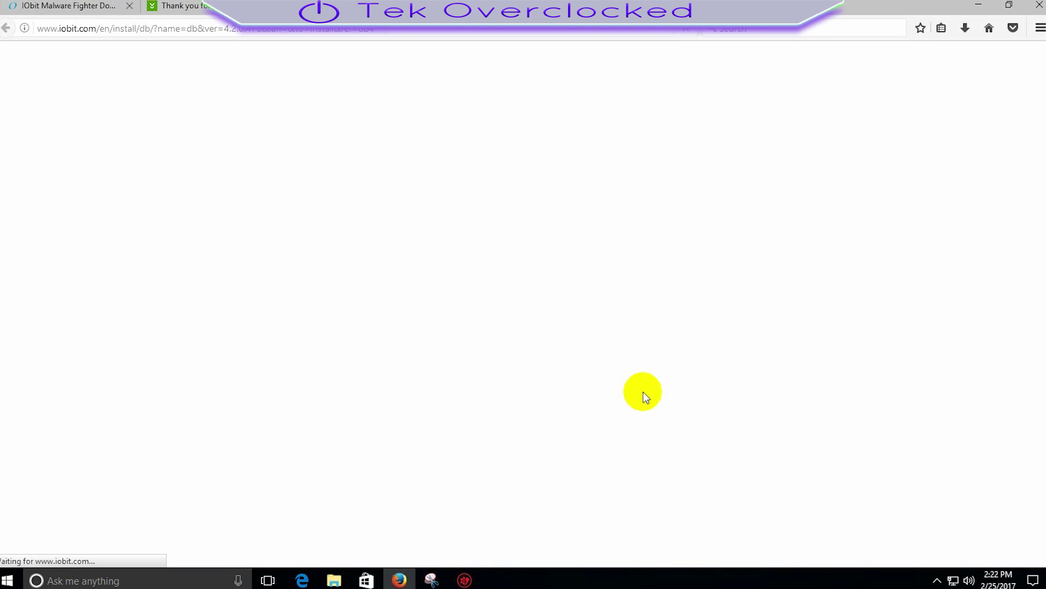
Close the IObit browser window and look through Driver Booster's list of outdated device drivers
click(1039, 5)
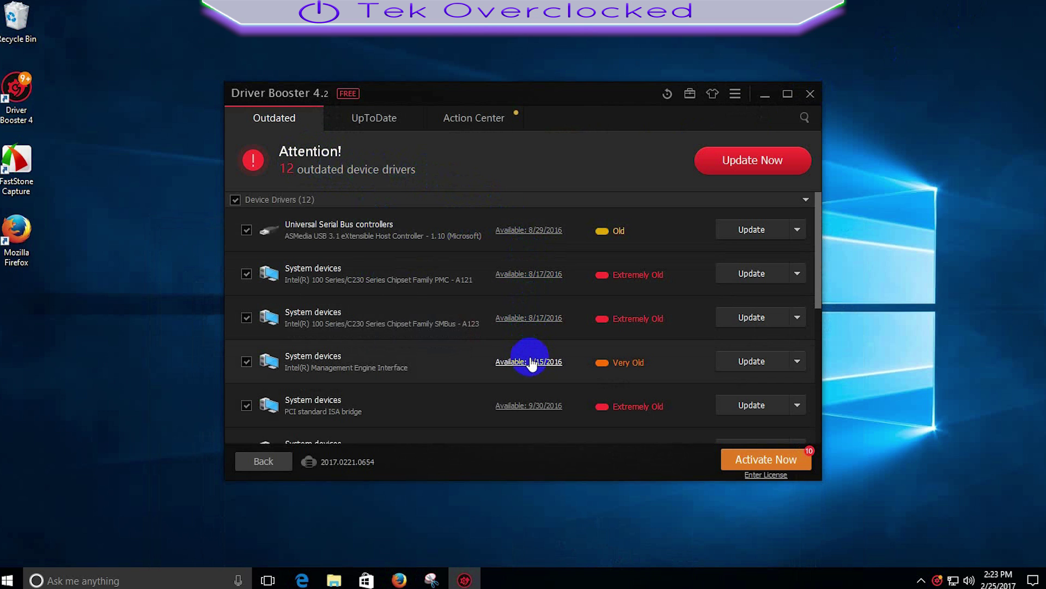
scroll(531, 363, down, 5)
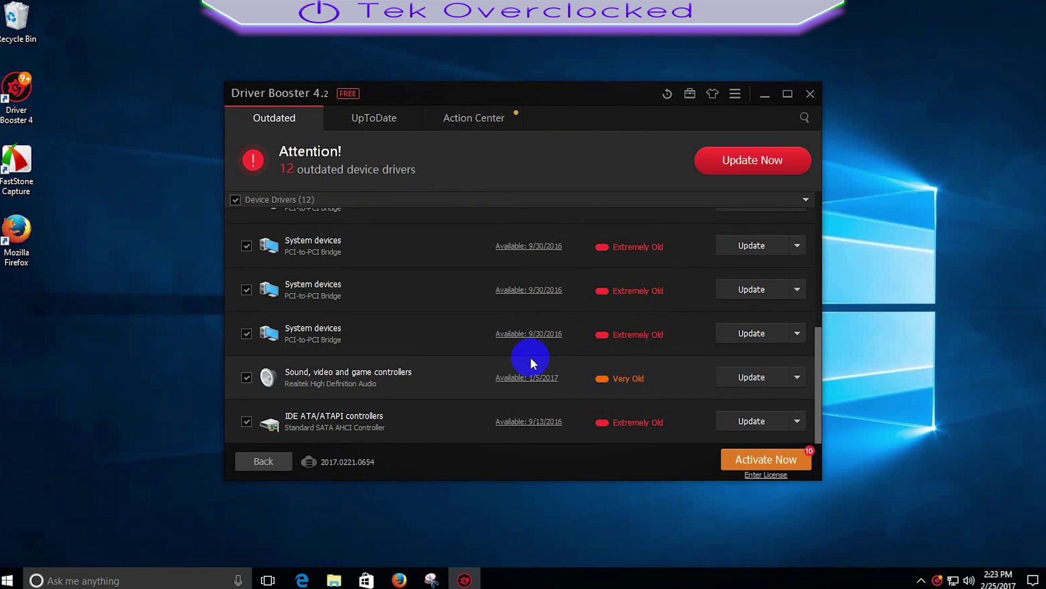
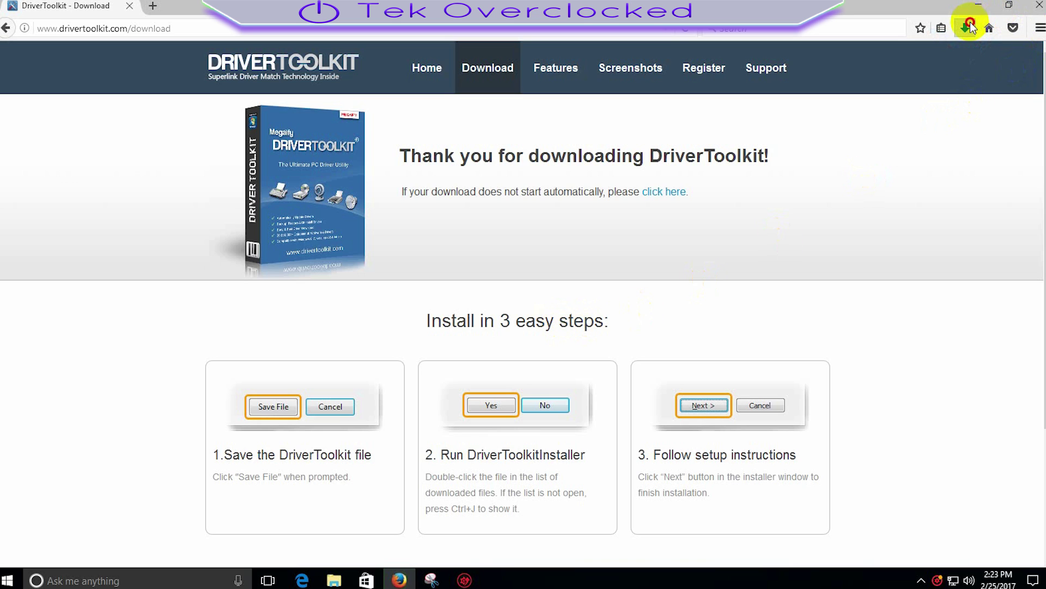
Launch the downloaded DriverToolkit installer and minimize the browser
click(966, 27)
click(815, 91)
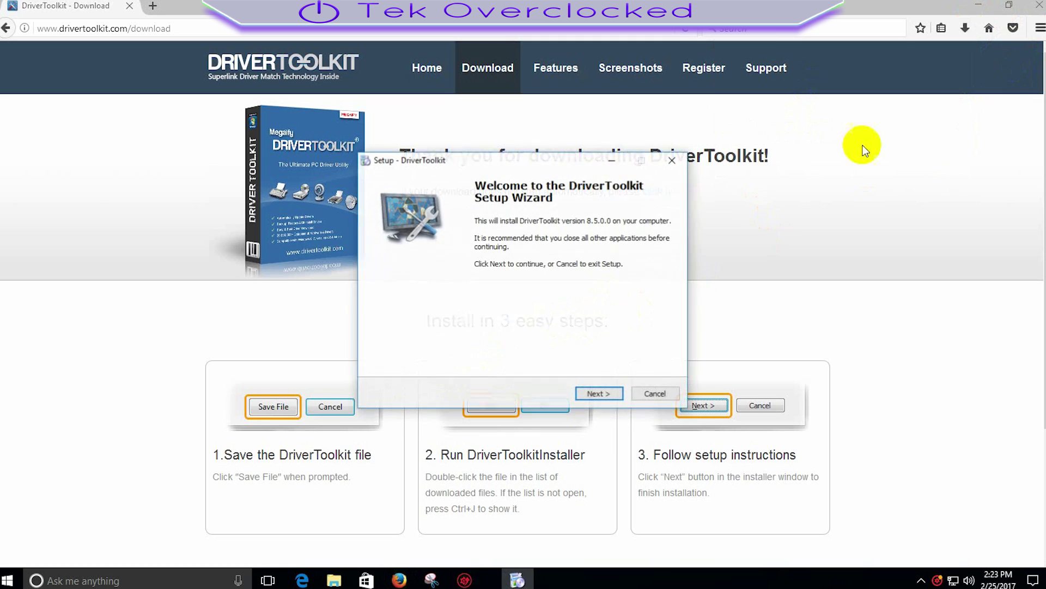
click(981, 7)
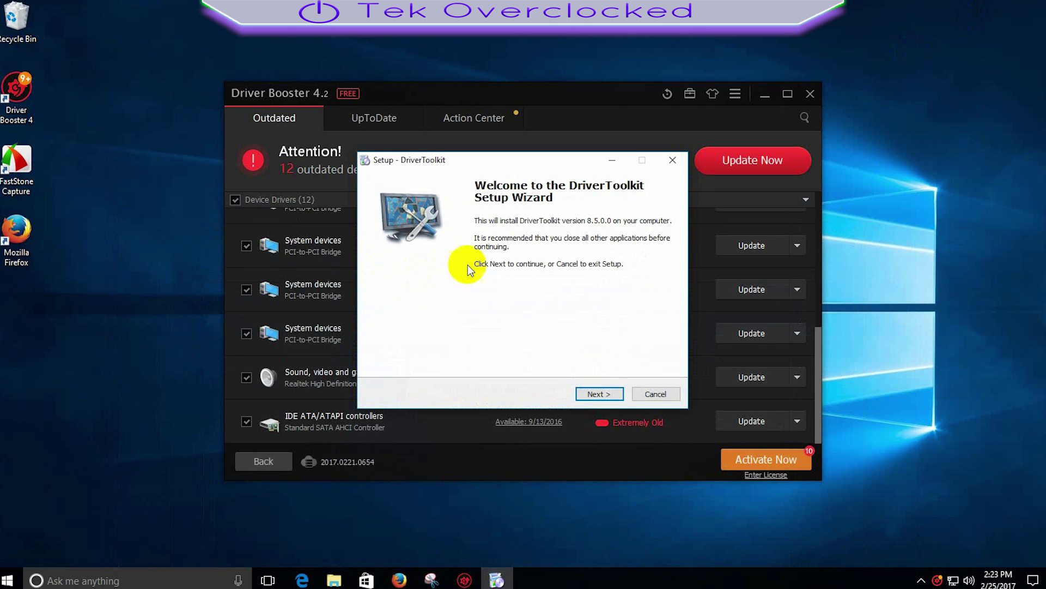
Install DriverToolkit, accepting the license agreement and keeping the default destination folder, Start Menu folder and desktop icon
click(594, 395)
click(388, 352)
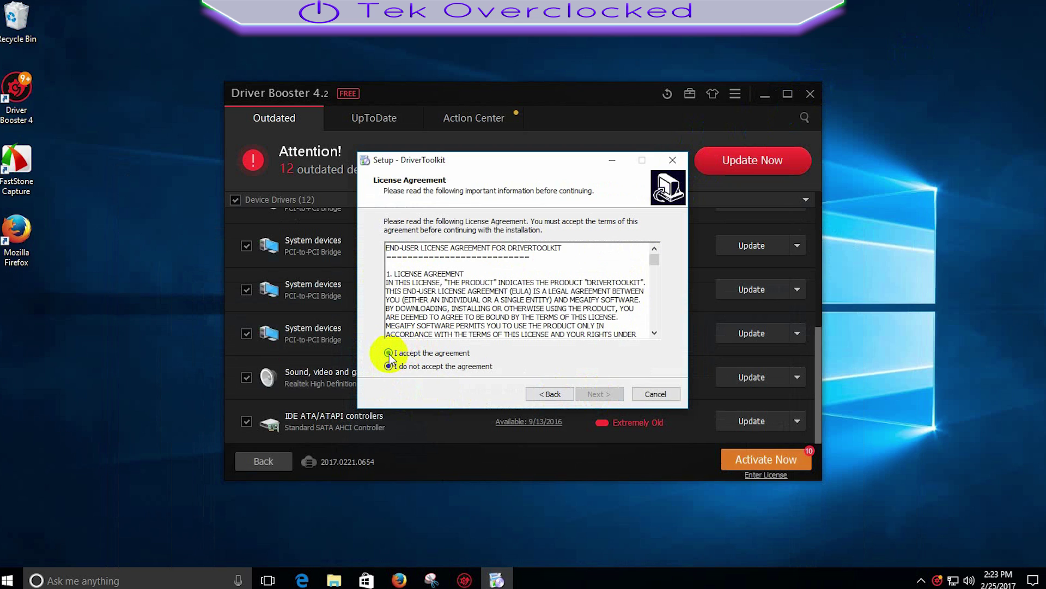
click(599, 393)
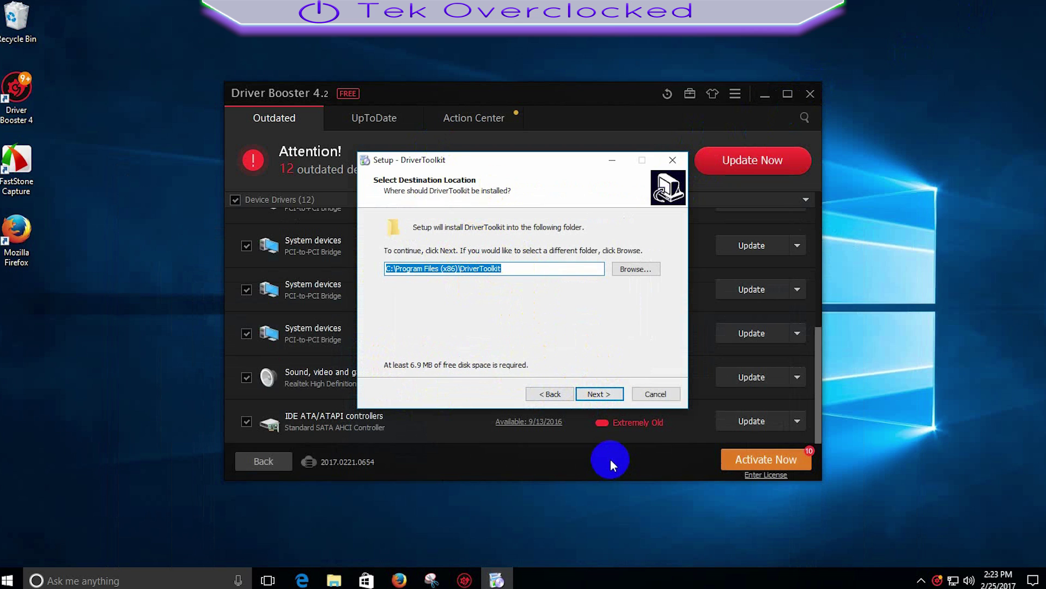
click(605, 394)
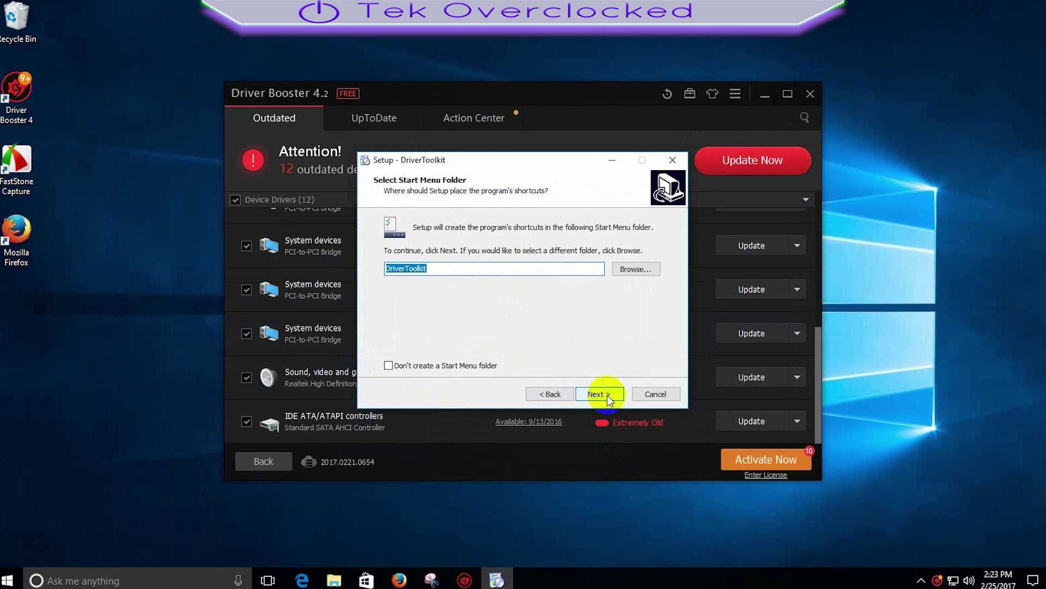
click(606, 395)
click(609, 395)
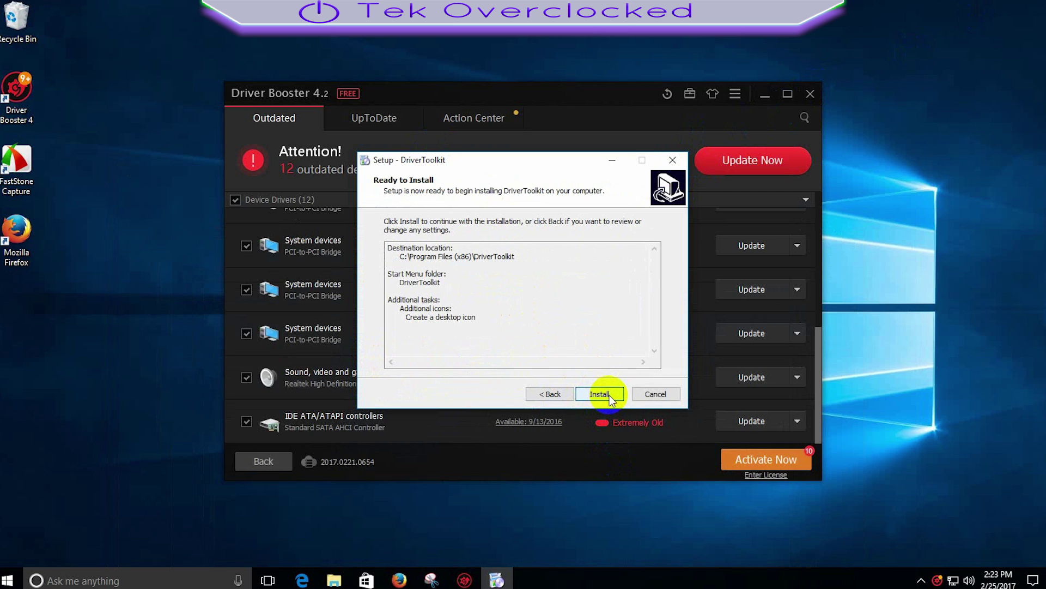
click(609, 395)
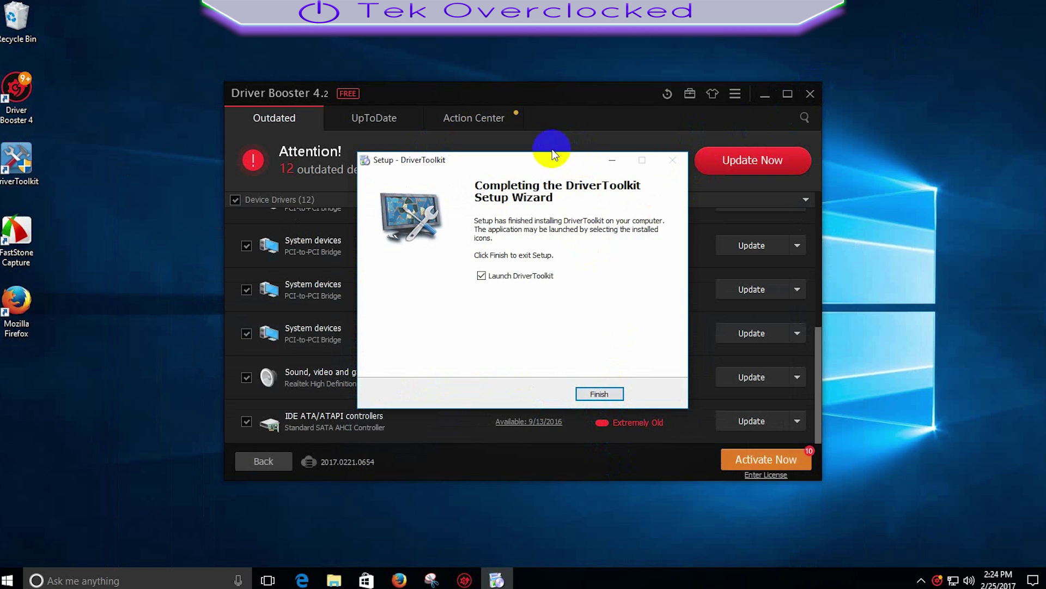
Close the Driver Booster window and finish the DriverToolkit setup with Launch DriverToolkit enabled
drag(544, 158, 852, 230)
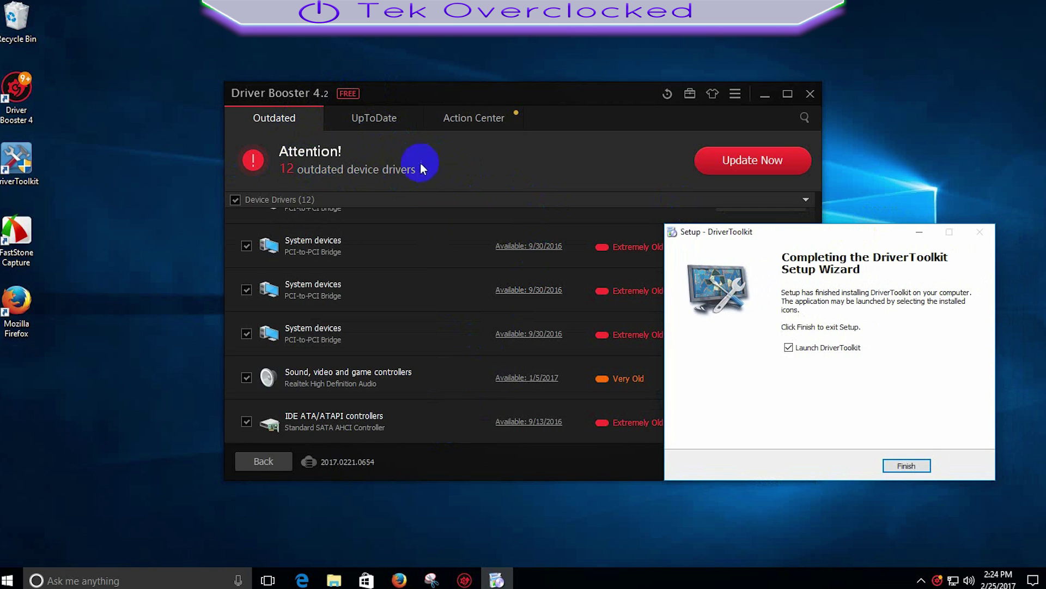
click(810, 93)
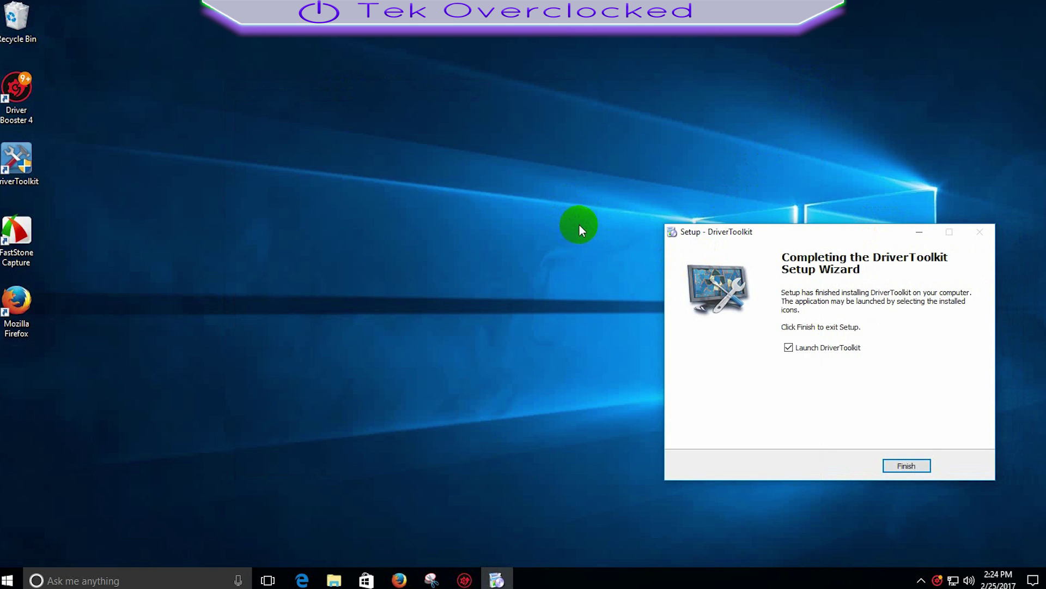
click(905, 466)
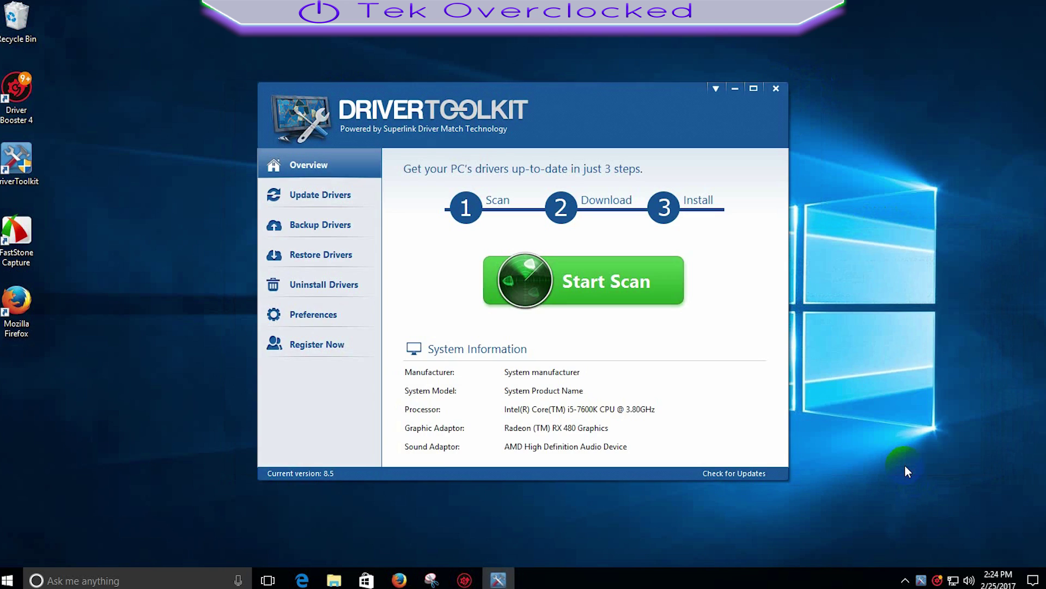
Scan the PC with DriverToolkit and look through the missing or corrupt drivers and the up-to-date drivers
click(627, 286)
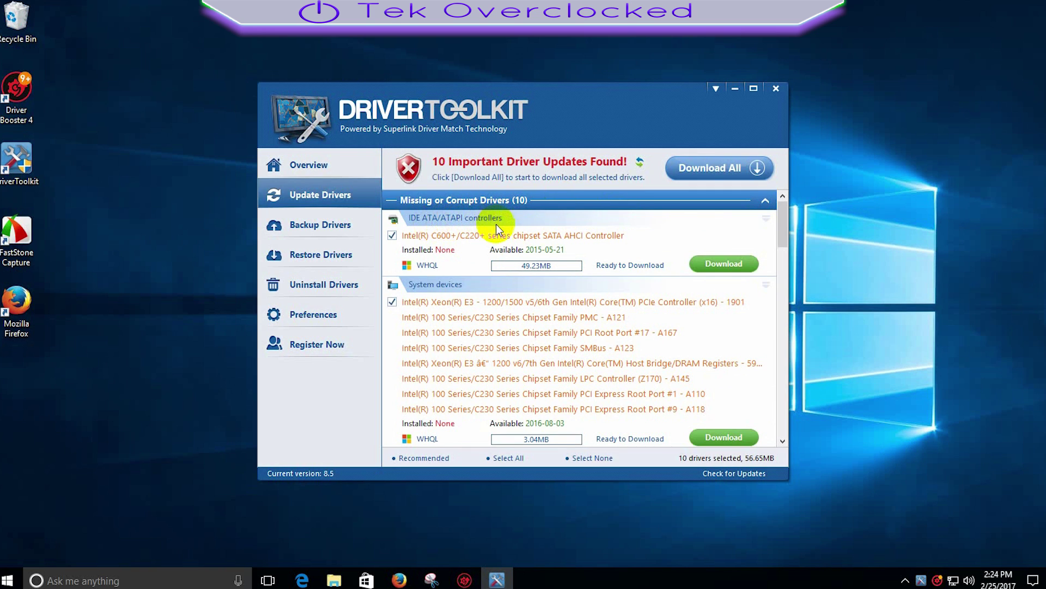
scroll(479, 335, down, 2)
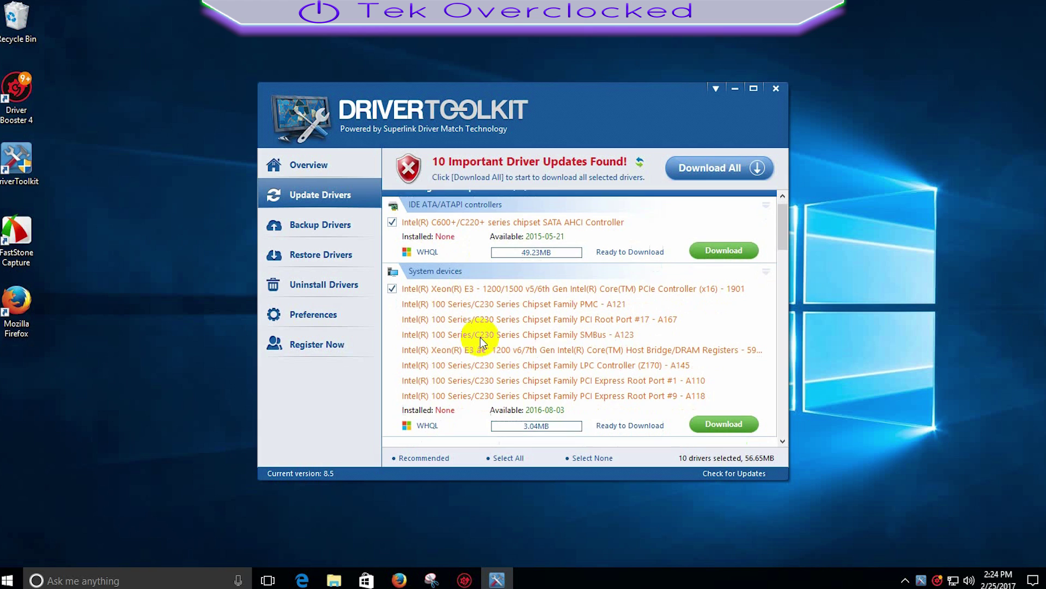
scroll(475, 349, down, 6)
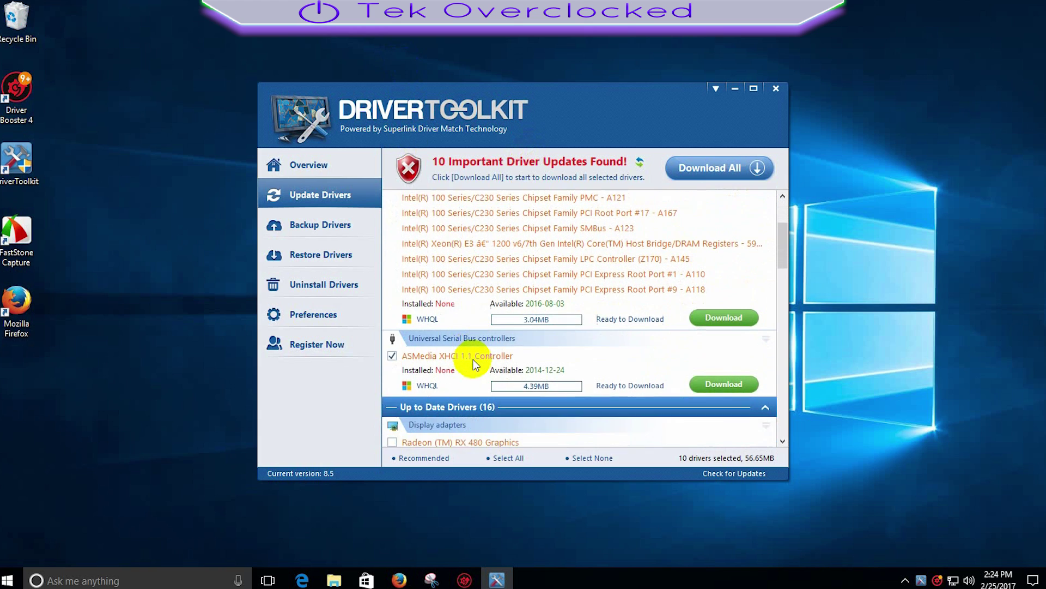
scroll(473, 363, down, 3)
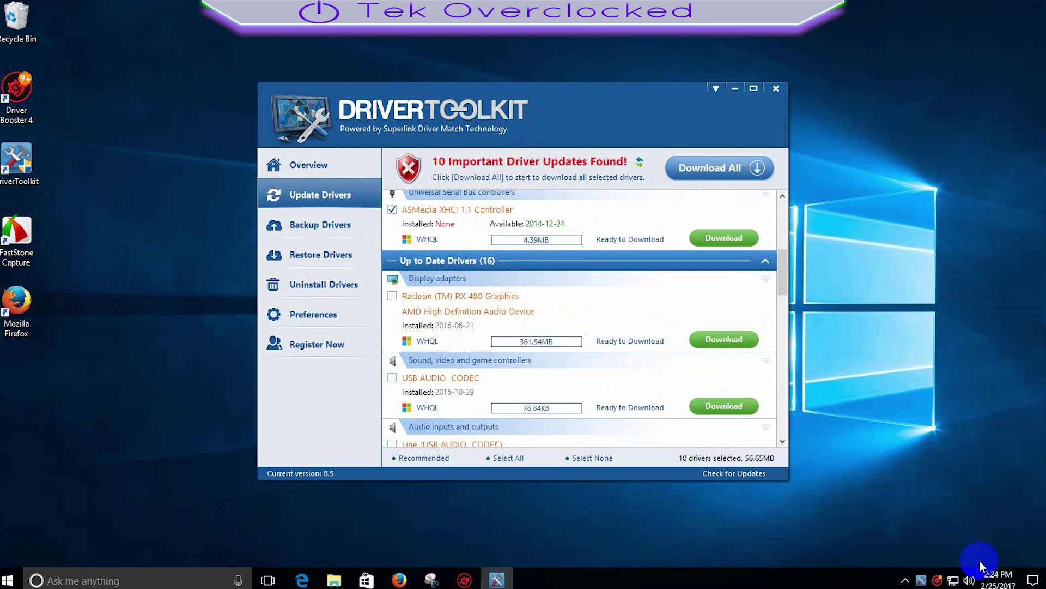
Try to open AMD Radeon Settings from the system tray and from the desktop, dismissing each graphics driver message
click(905, 581)
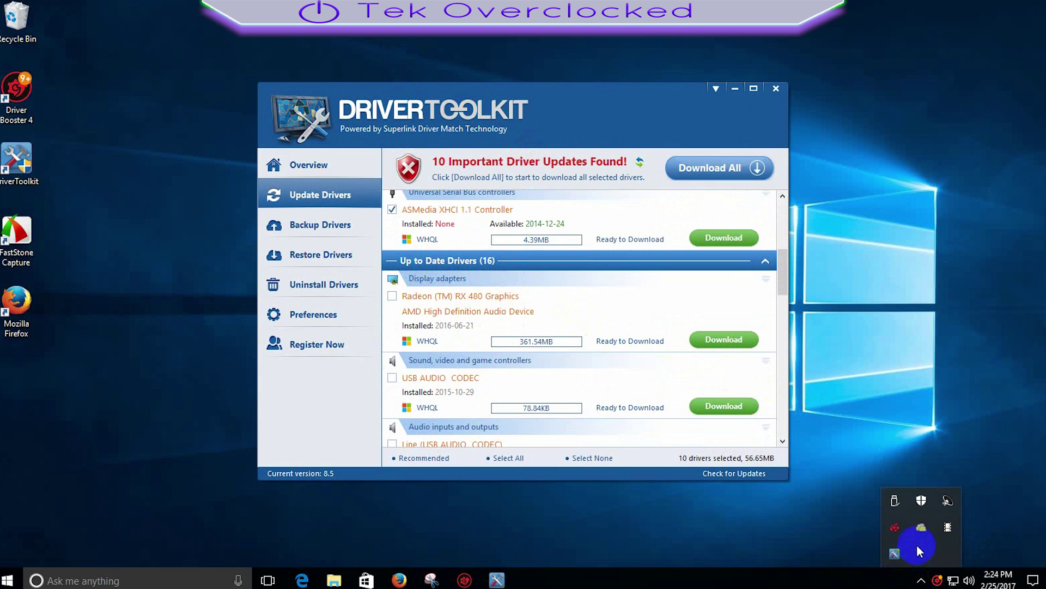
click(896, 529)
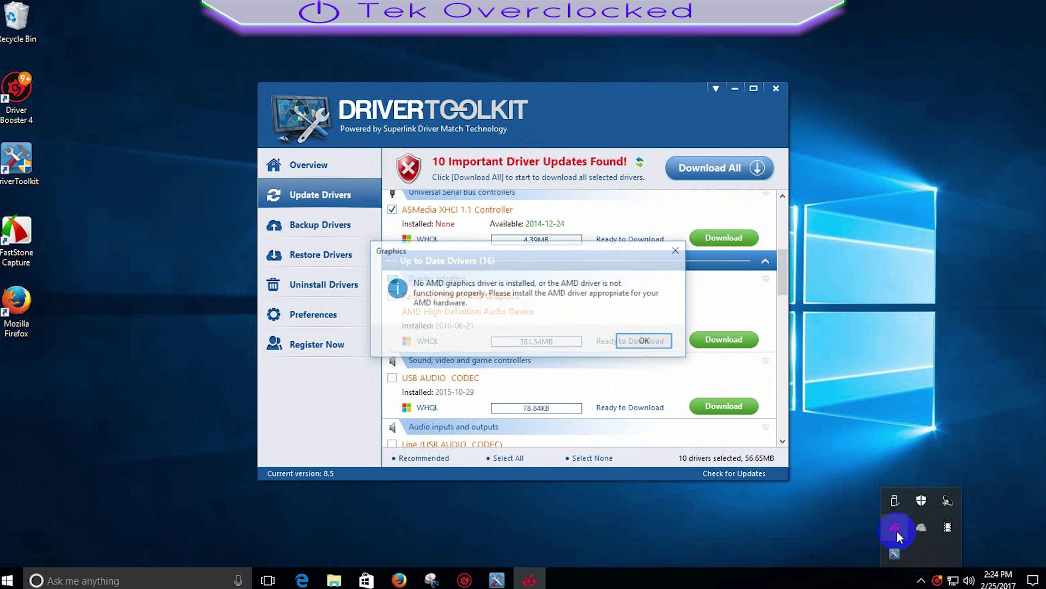
click(640, 341)
right_click(873, 314)
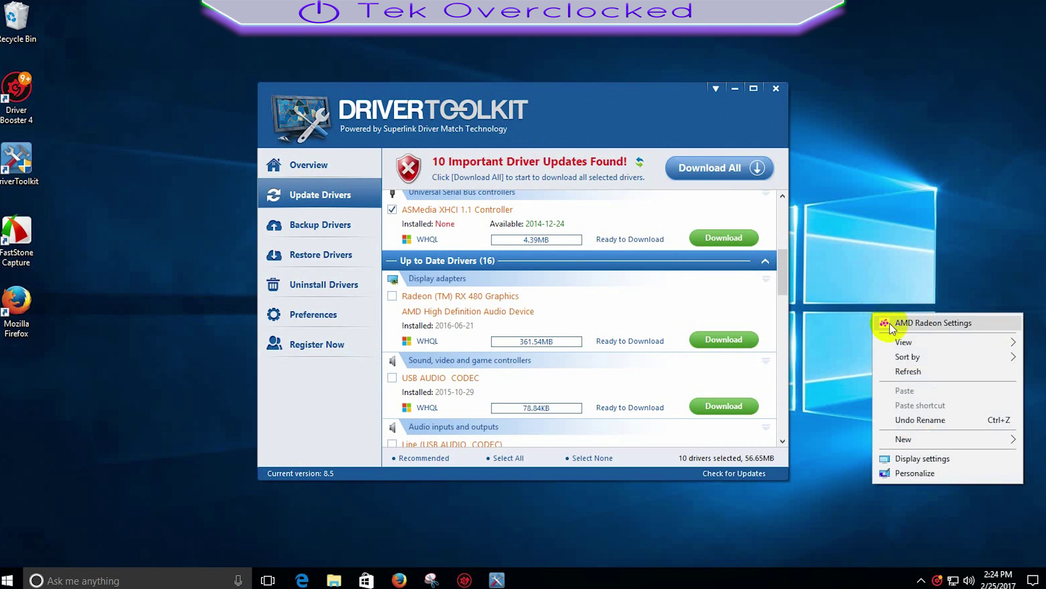
click(909, 325)
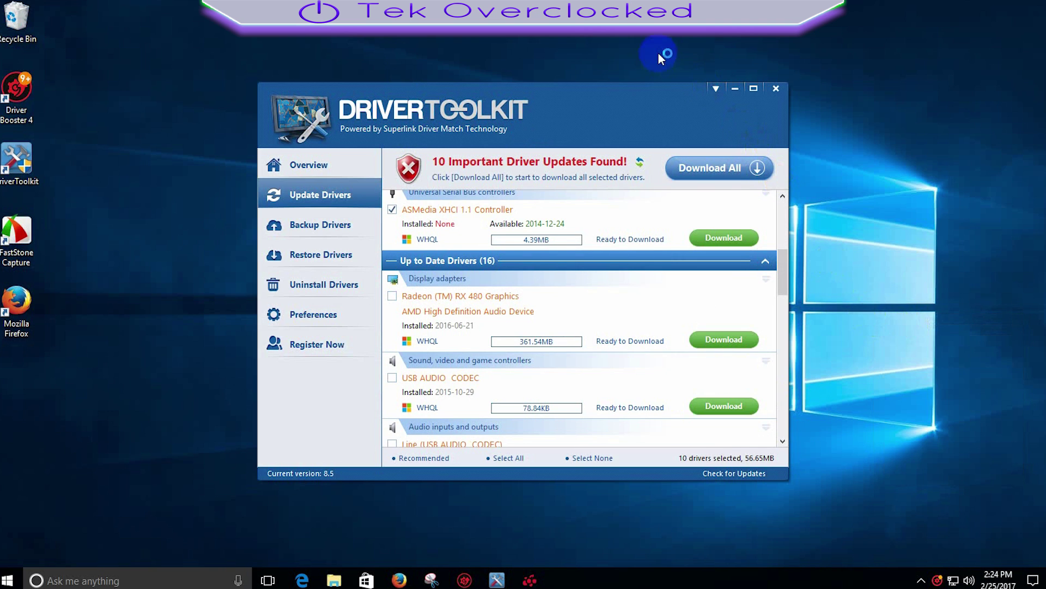
drag(639, 87, 720, 394)
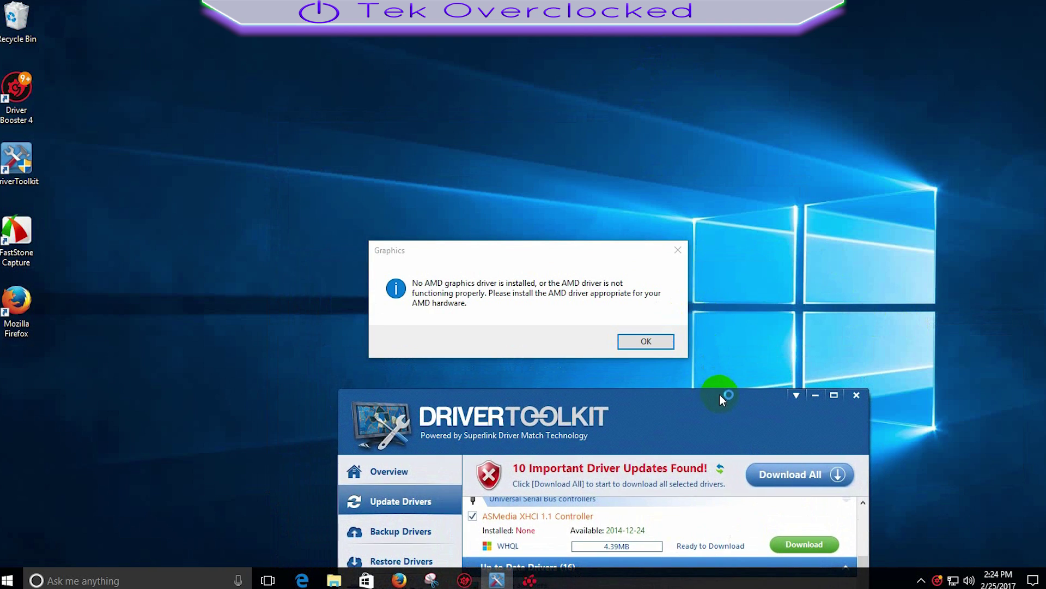
click(625, 340)
drag(642, 394, 553, 118)
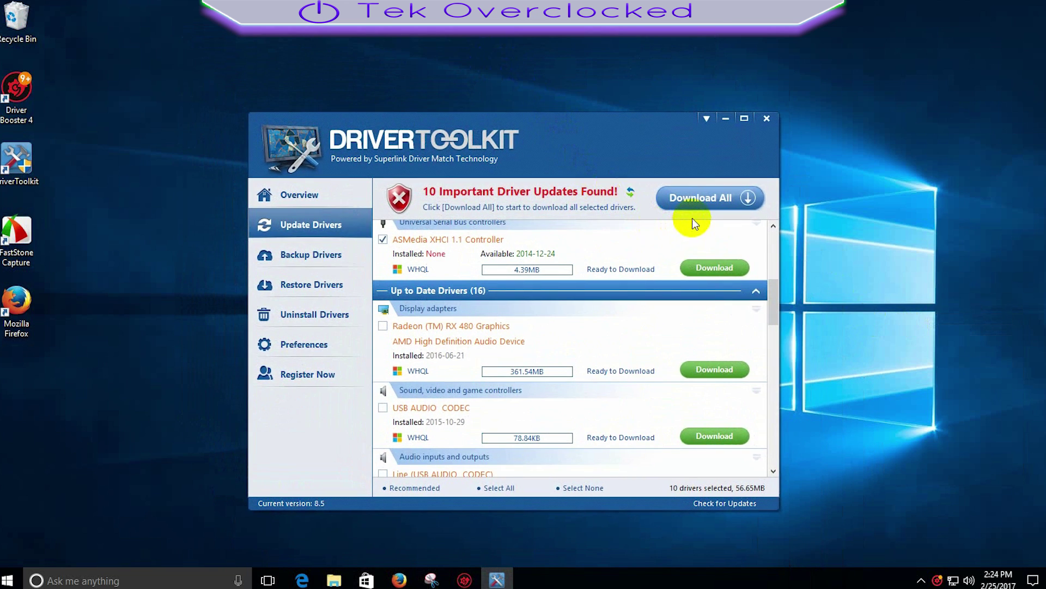
Close DriverToolkit, reopen Driver Booster and update all outdated drivers, accepting the installation notices with Don't remind me again enabled
click(767, 119)
double_click(25, 92)
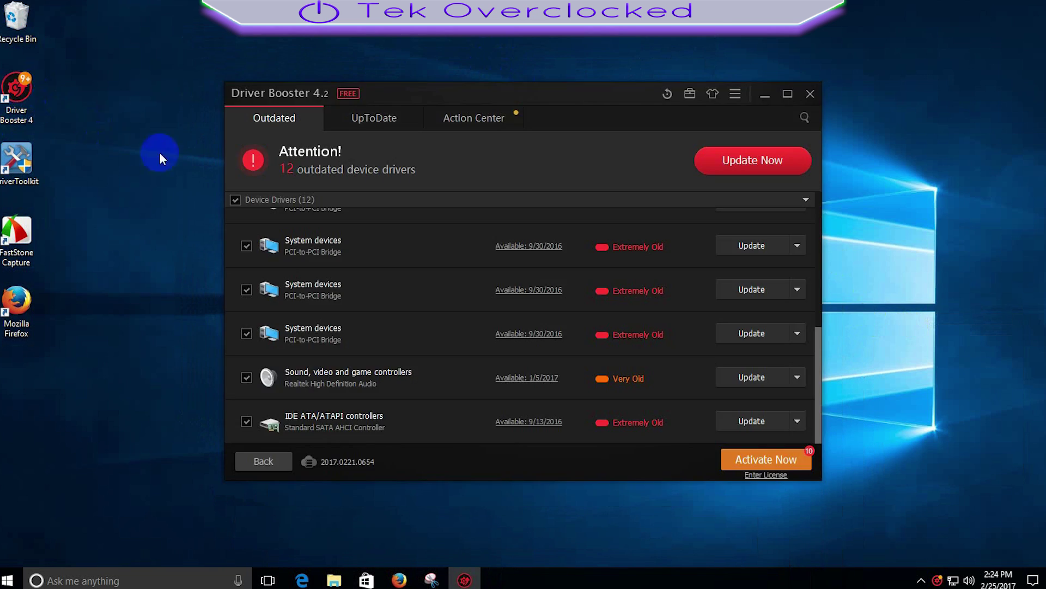
click(753, 168)
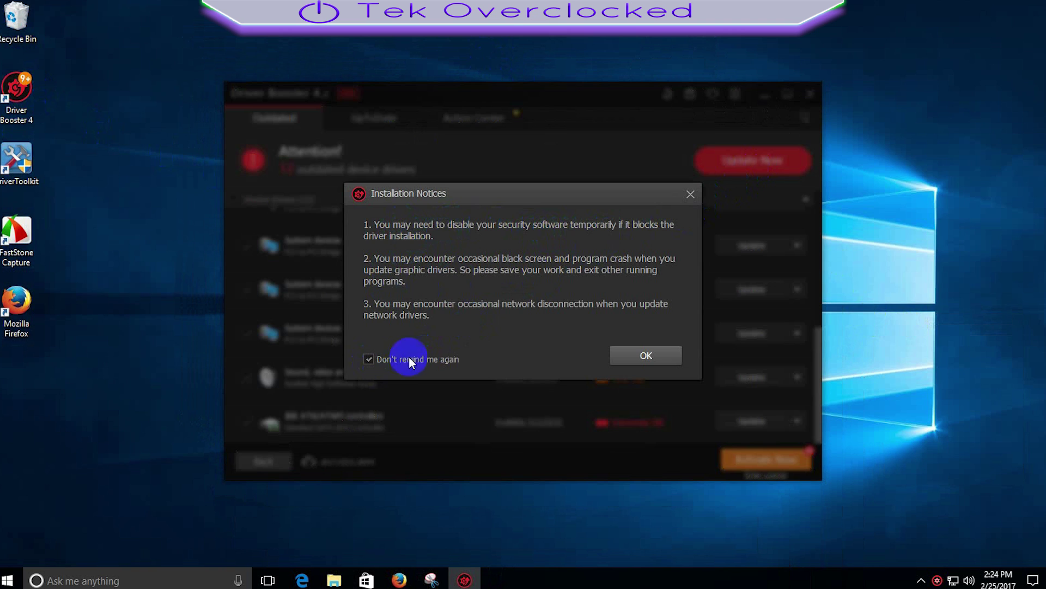
click(621, 353)
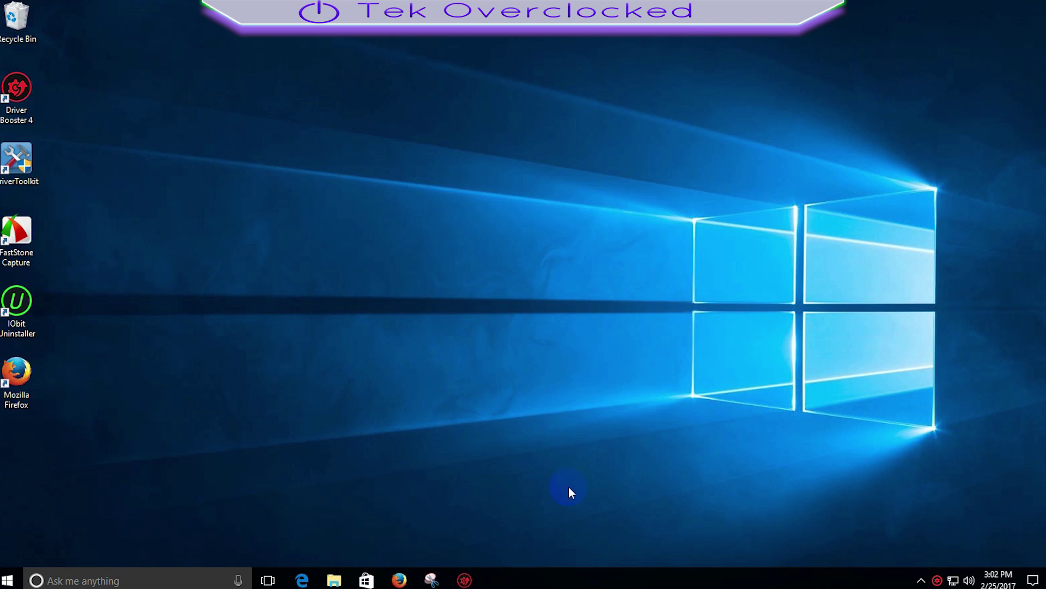
Check the driver status in Driver Booster and check that AMD Radeon Settings opens, closing each window when done
click(466, 579)
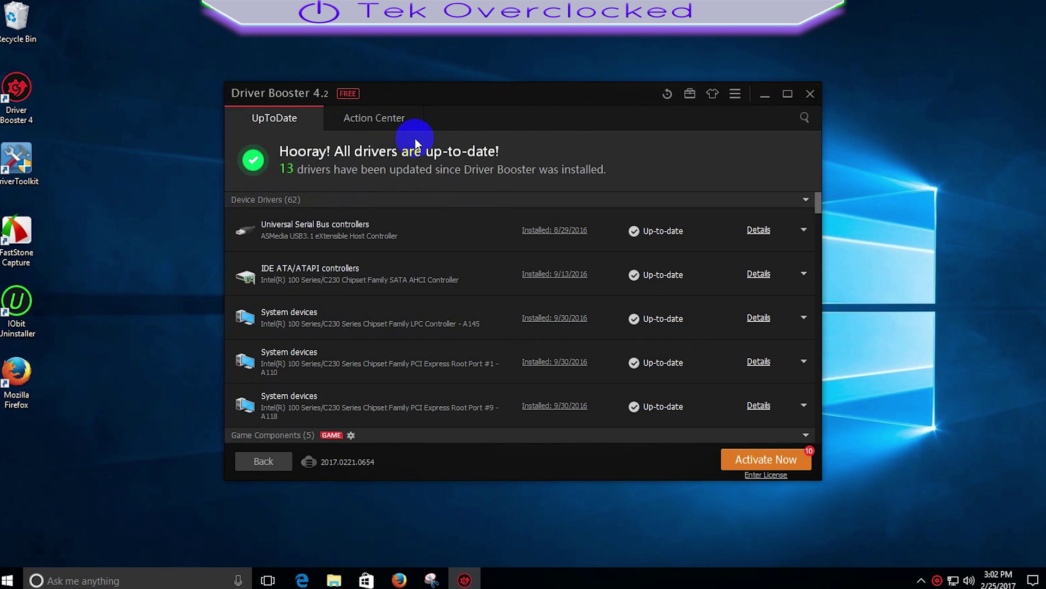
click(812, 93)
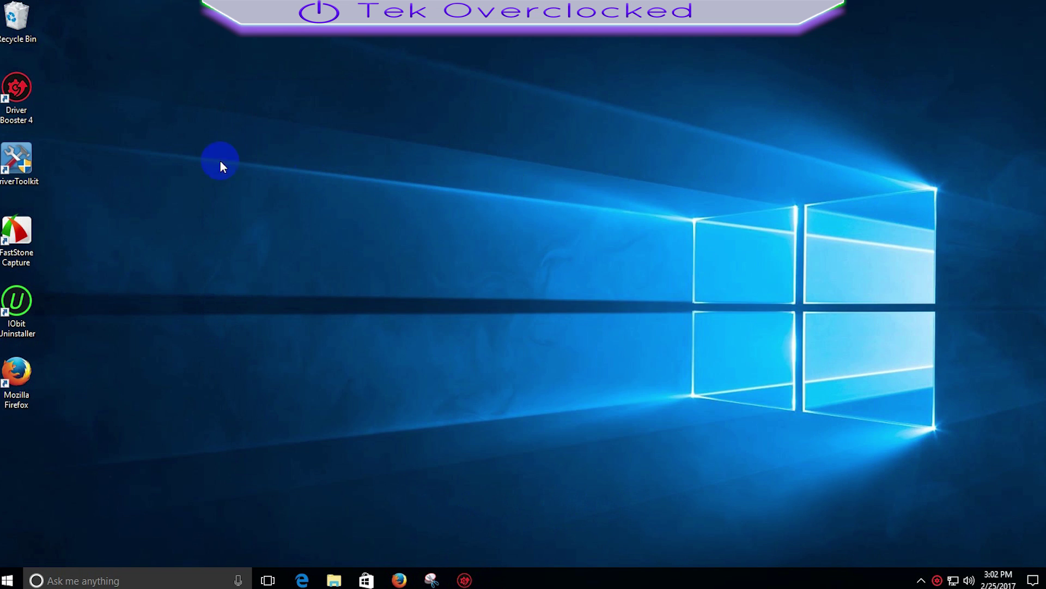
click(921, 580)
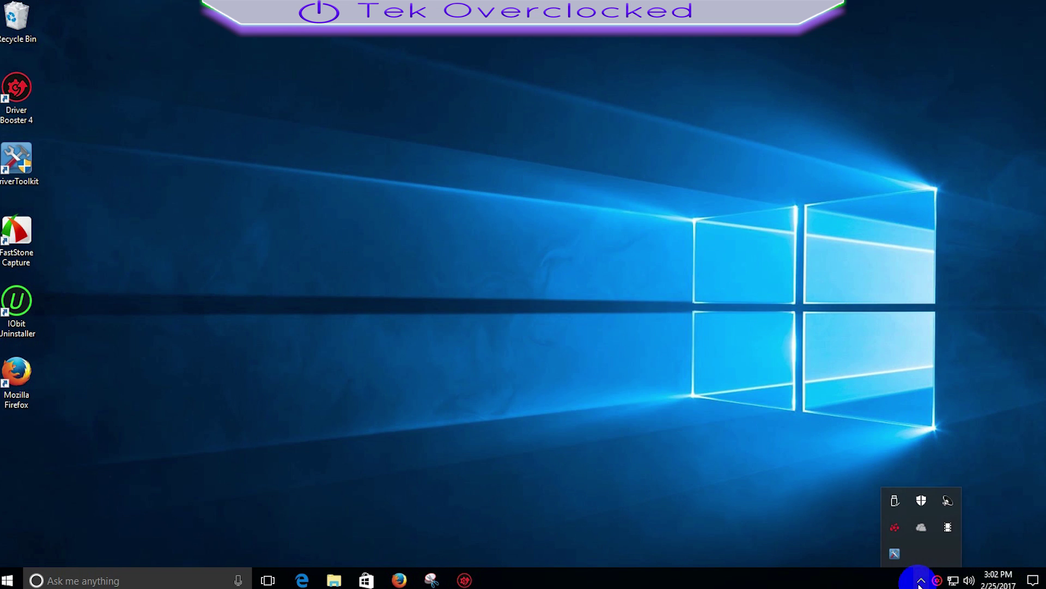
click(895, 527)
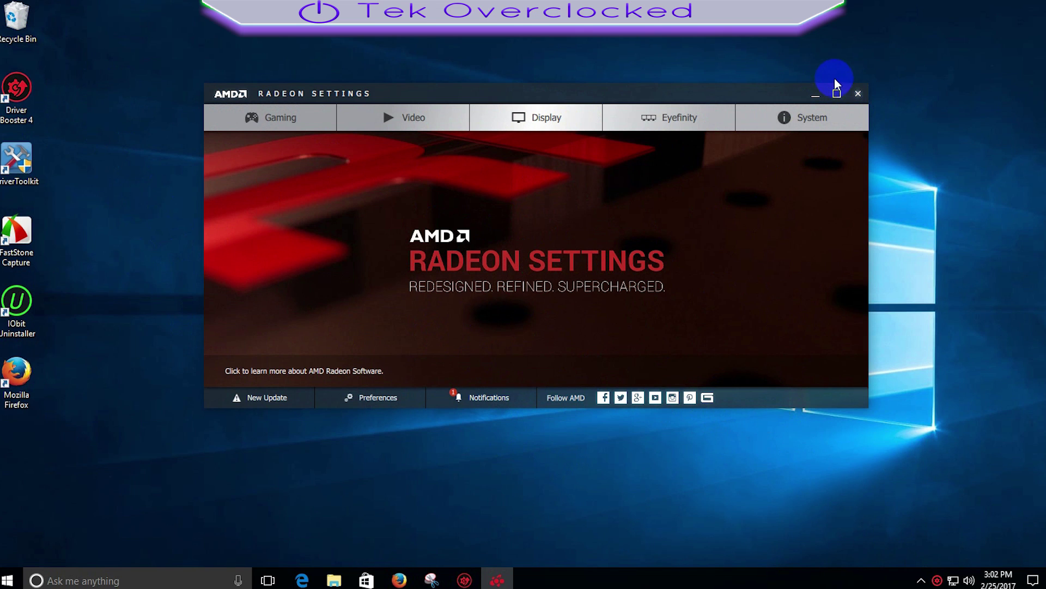
click(859, 95)
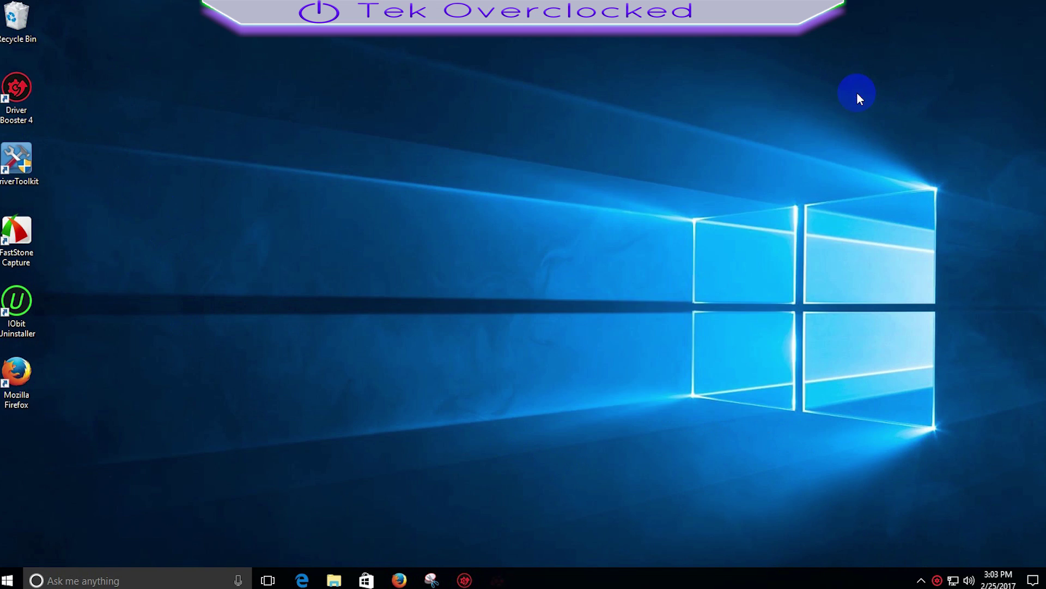
Open Disk Management through the management tools of This PC and cancel the Initialize Disk dialog for Disk 1
click(334, 581)
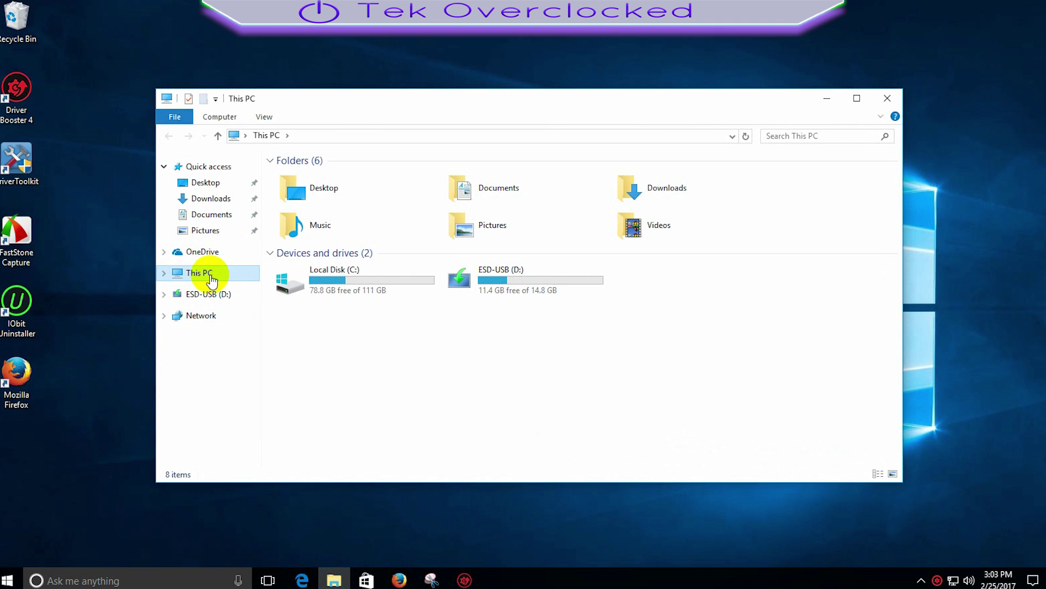
click(225, 116)
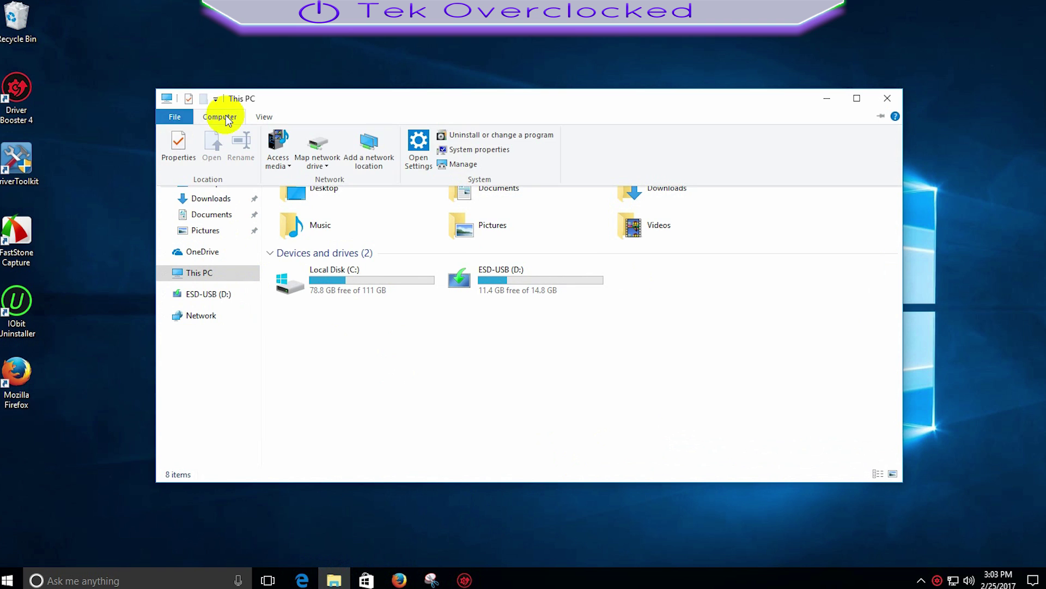
click(464, 164)
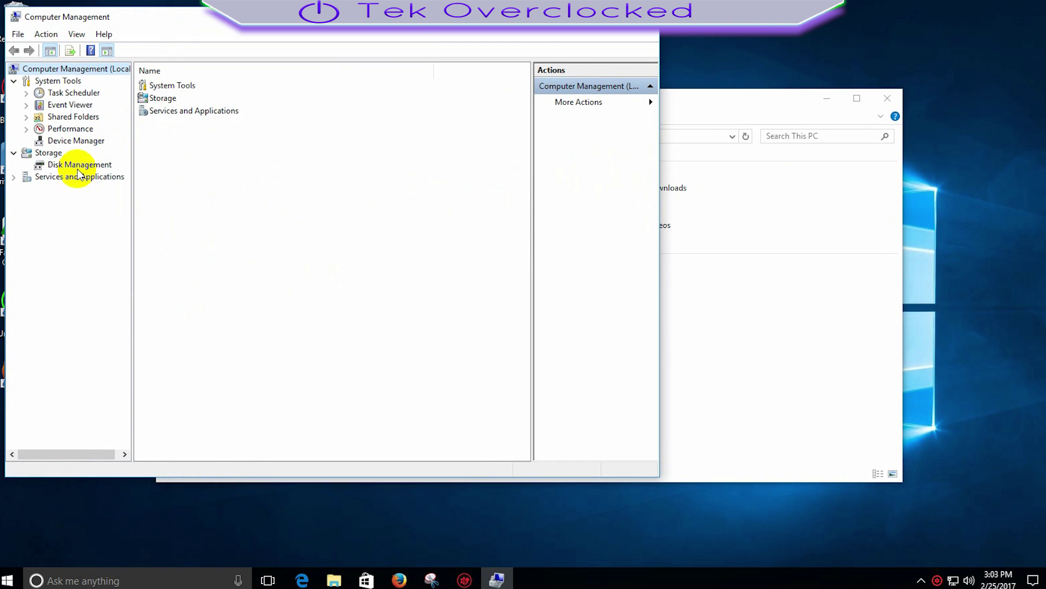
click(80, 166)
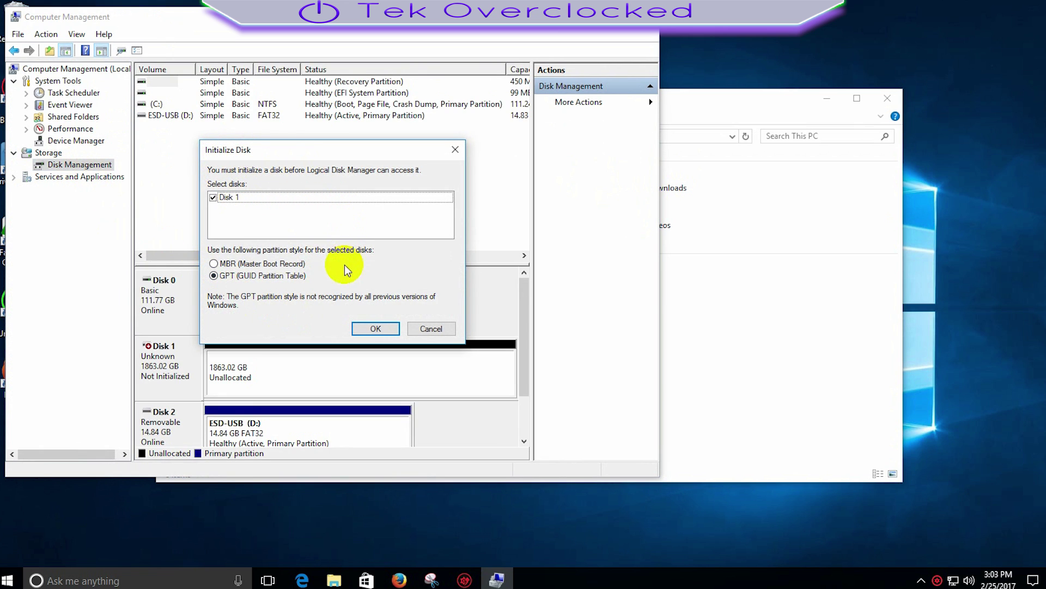
click(423, 328)
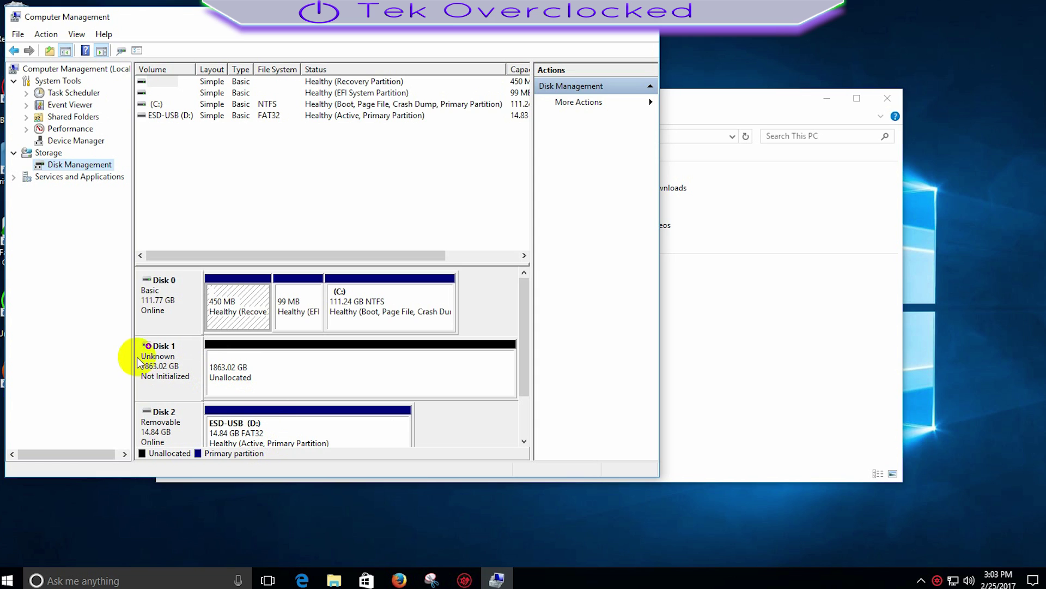
Check which volume creation options are available for the unallocated space on Disk 1
click(272, 377)
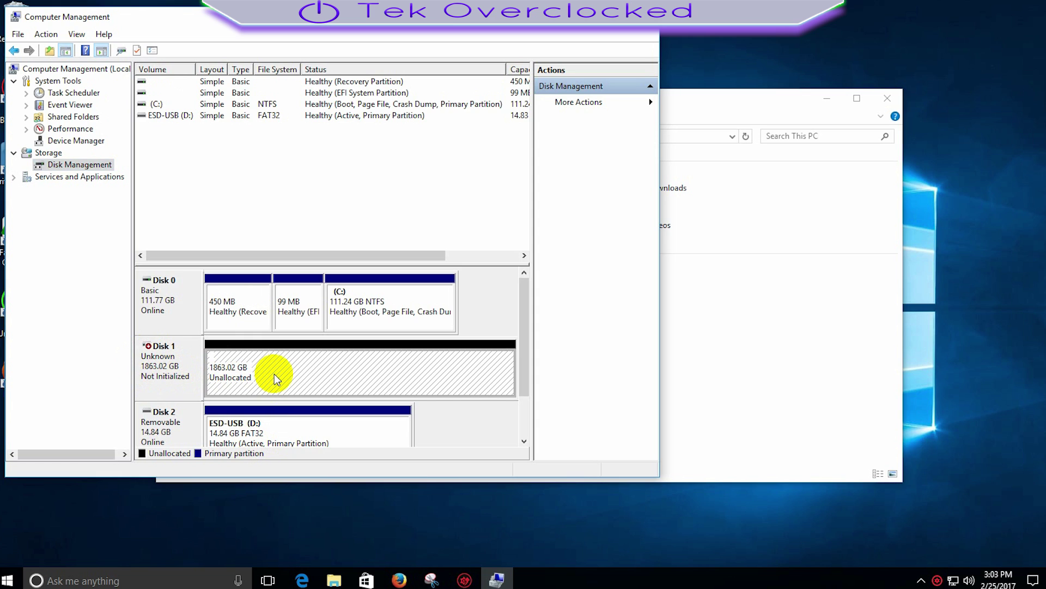
click(159, 375)
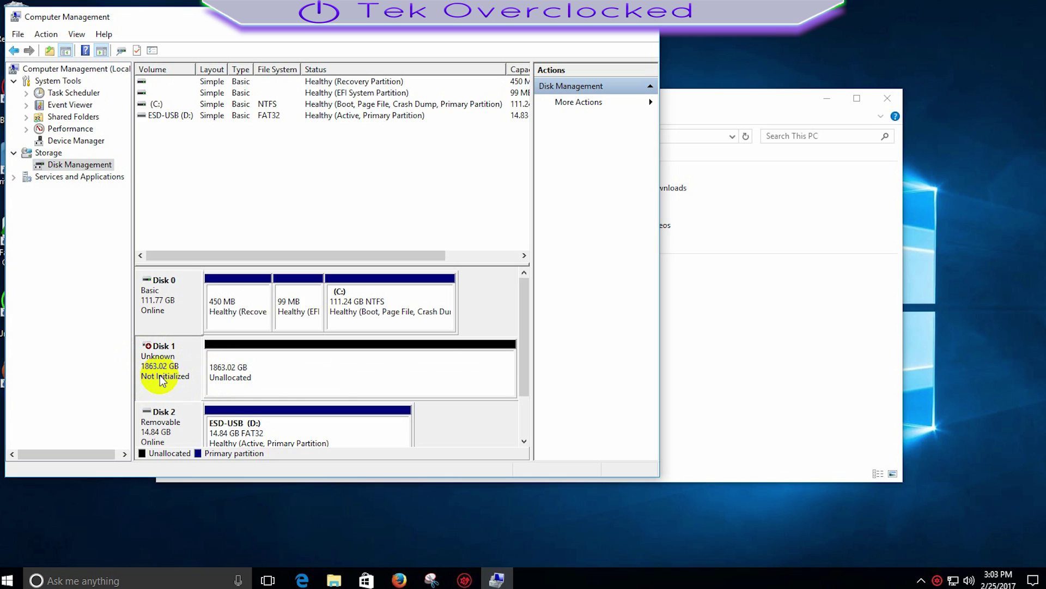
click(318, 364)
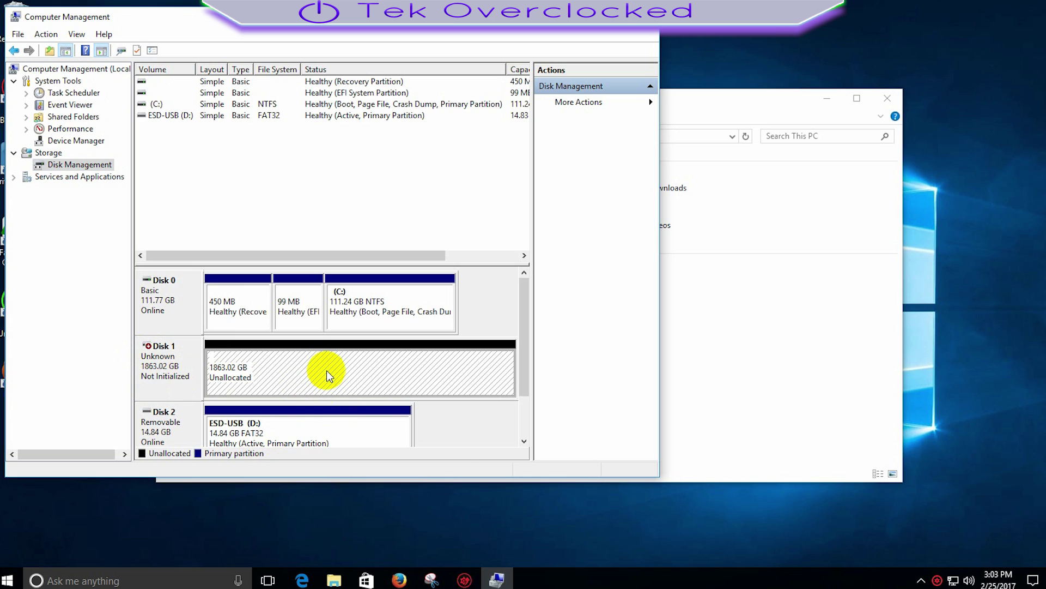
right_click(327, 373)
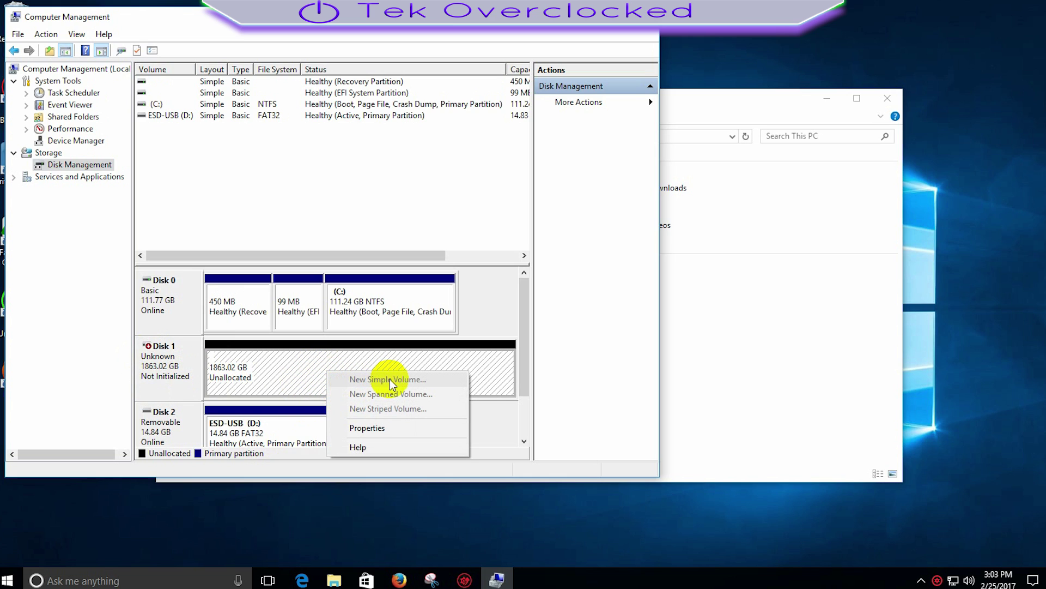
click(254, 371)
click(169, 366)
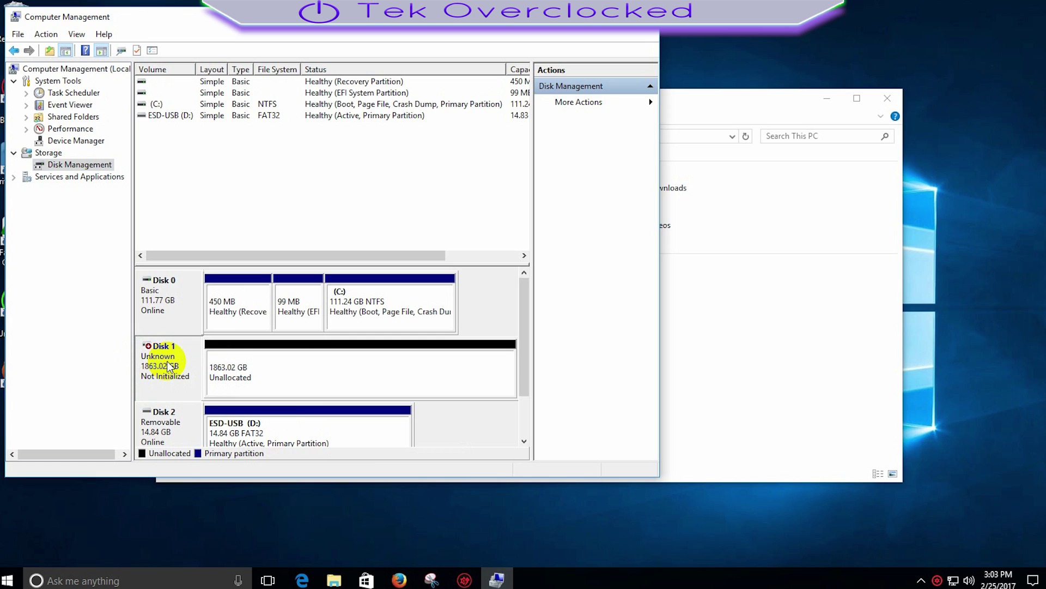
Open the properties of Disk 1, search automatically for updated driver software, and close the properties
click(240, 363)
right_click(245, 369)
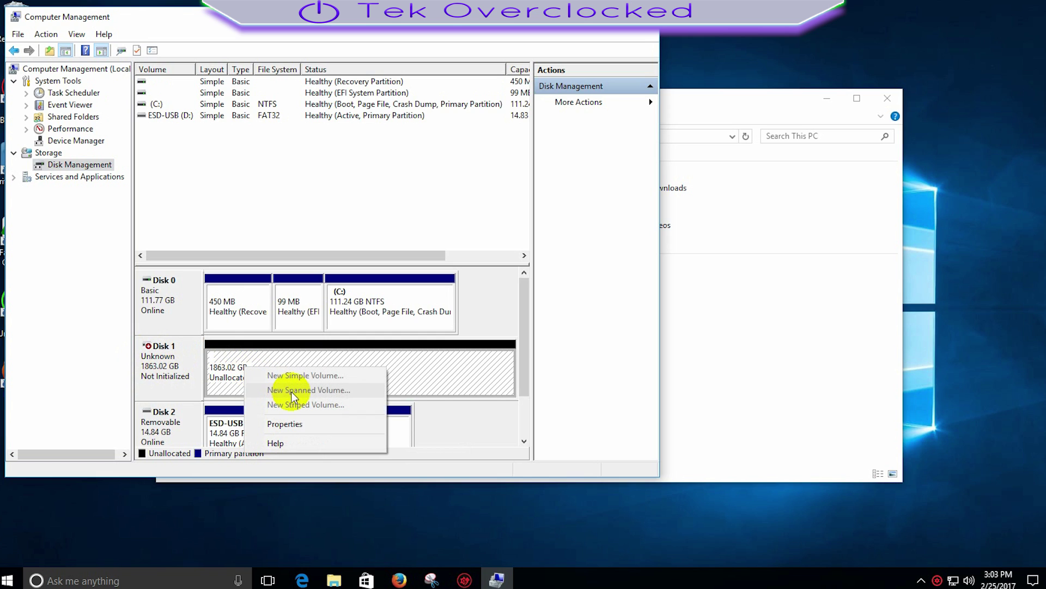
click(309, 423)
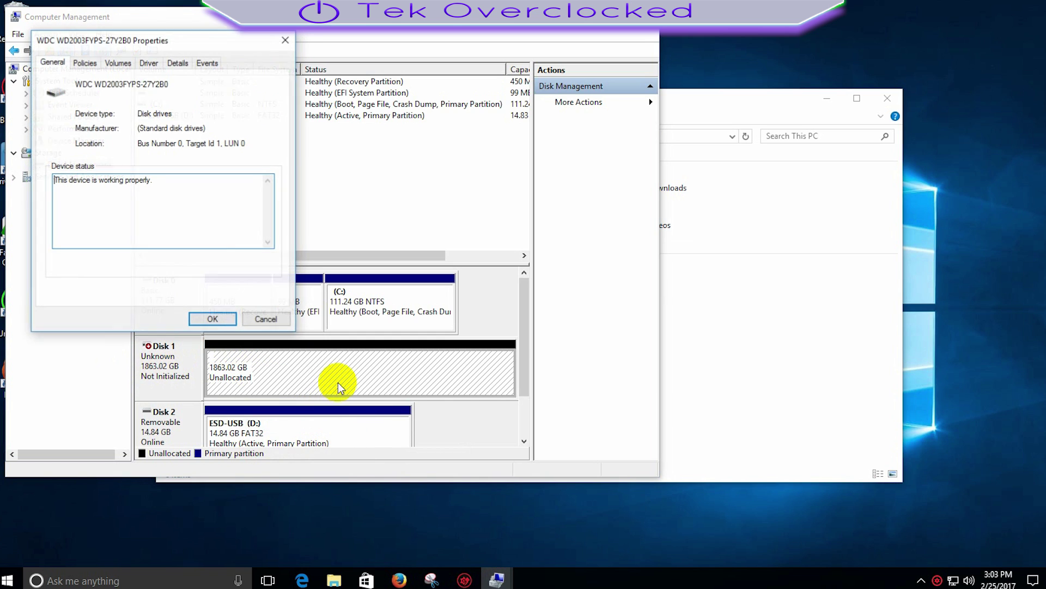
click(150, 63)
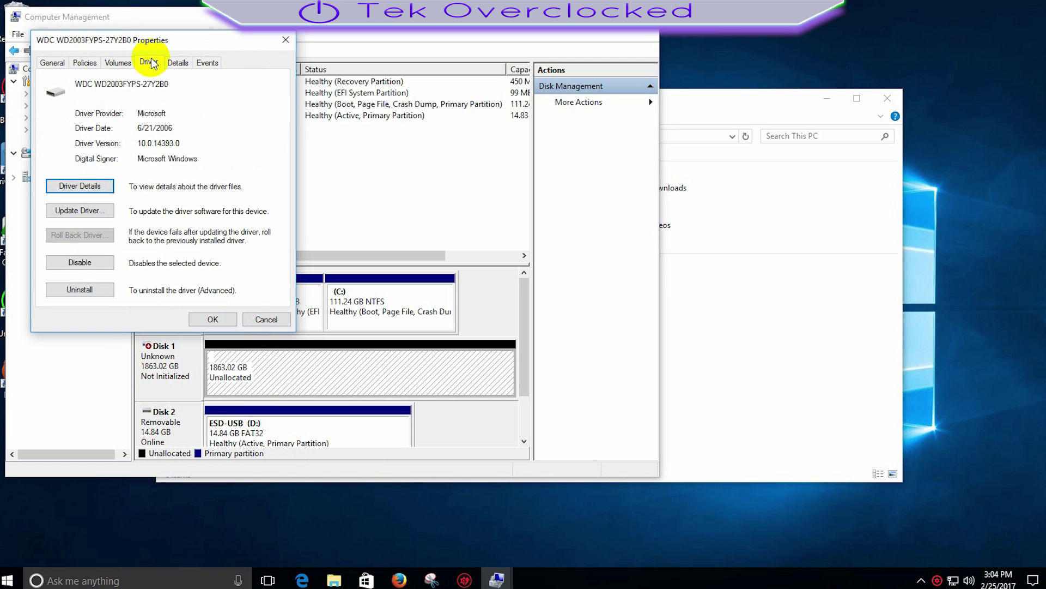
click(90, 209)
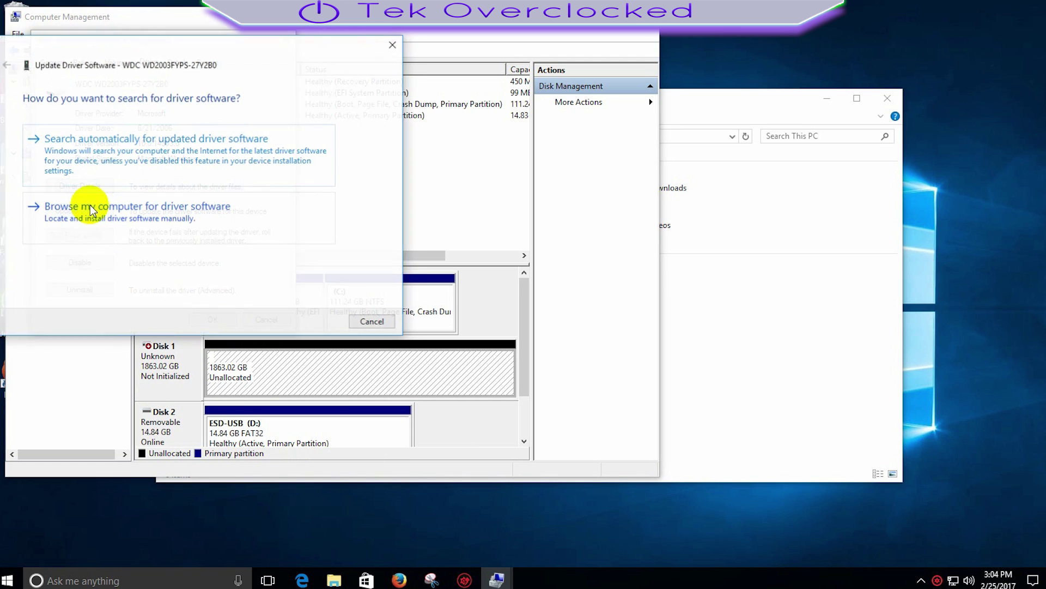
click(210, 158)
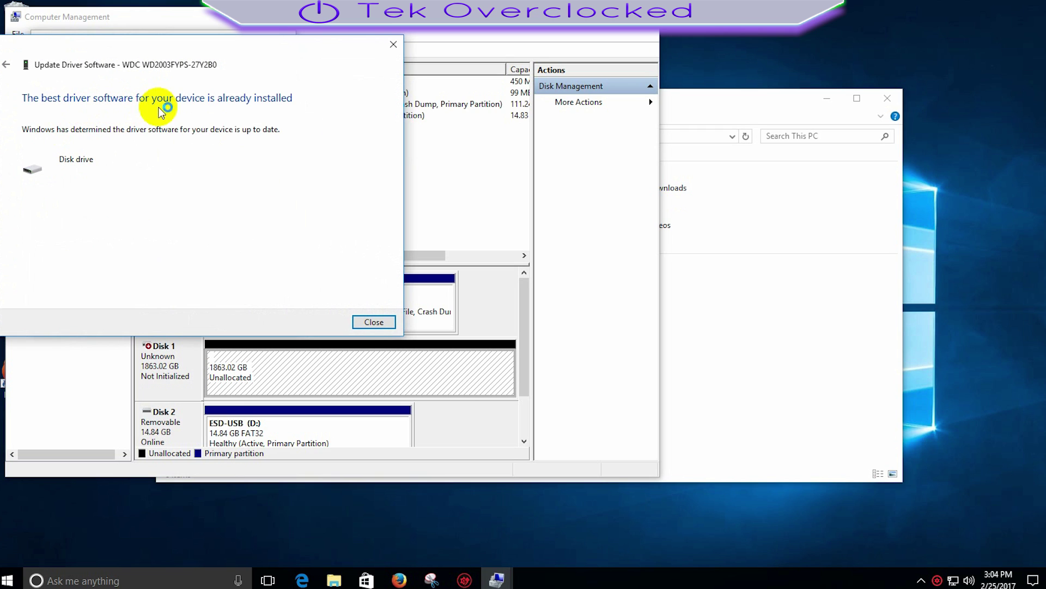
click(373, 321)
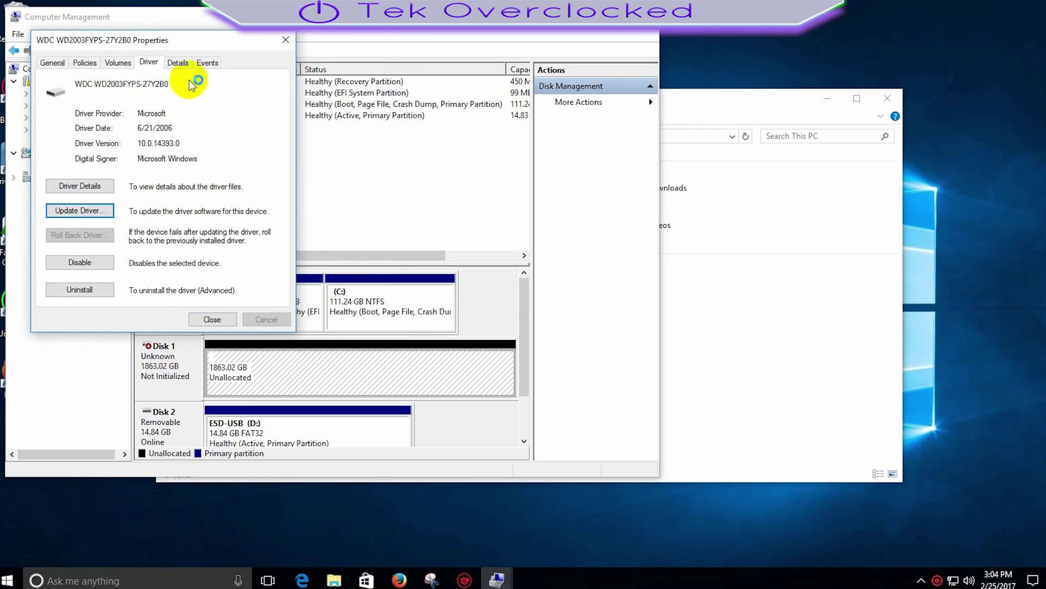
click(284, 40)
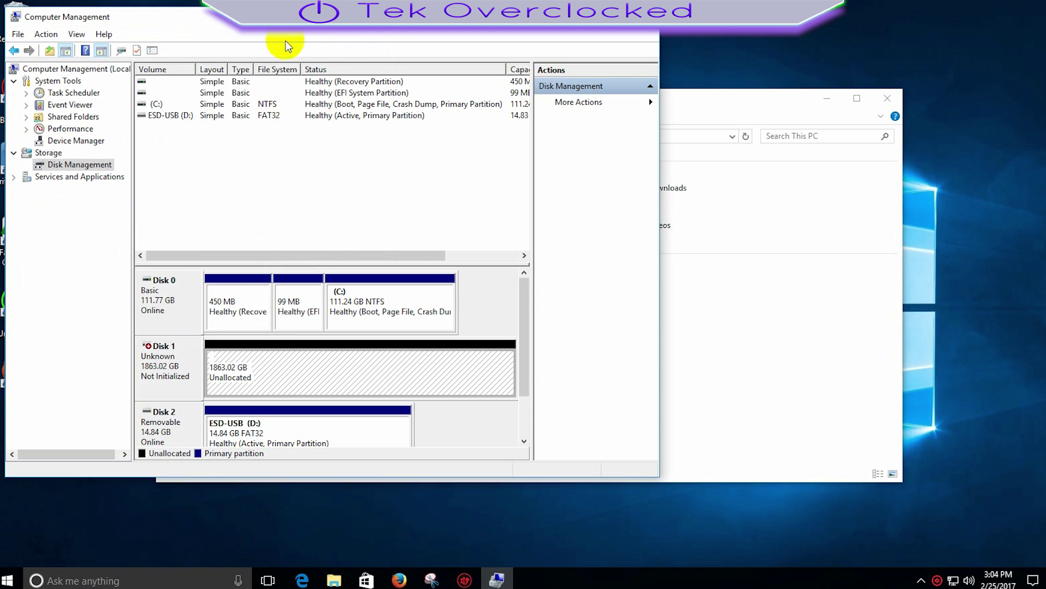
Recheck the volume options for Disk 1's unallocated space and close Computer Management
right_click(249, 372)
click(243, 371)
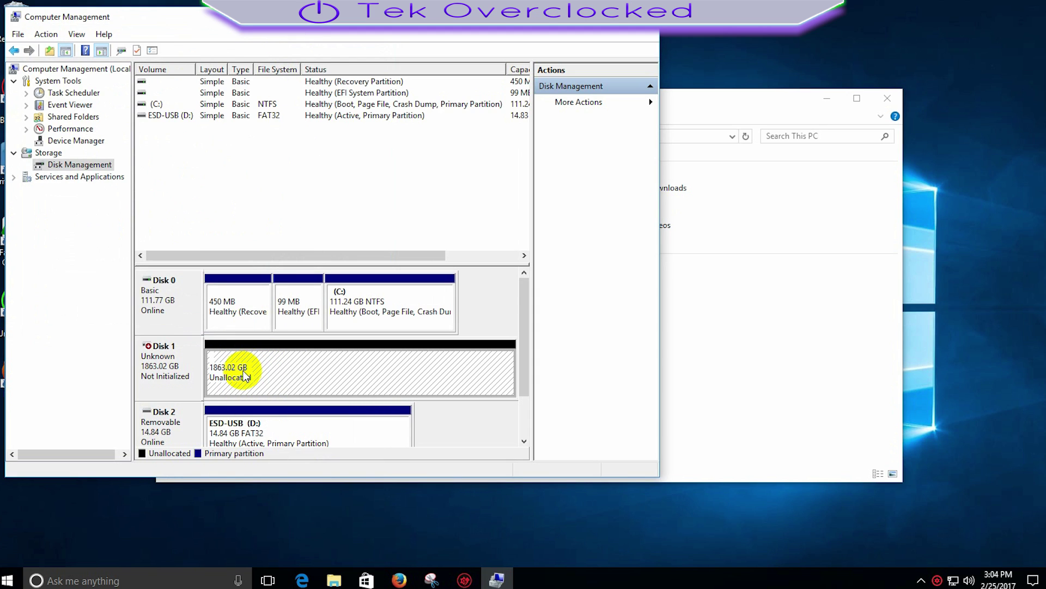
click(46, 153)
double_click(220, 86)
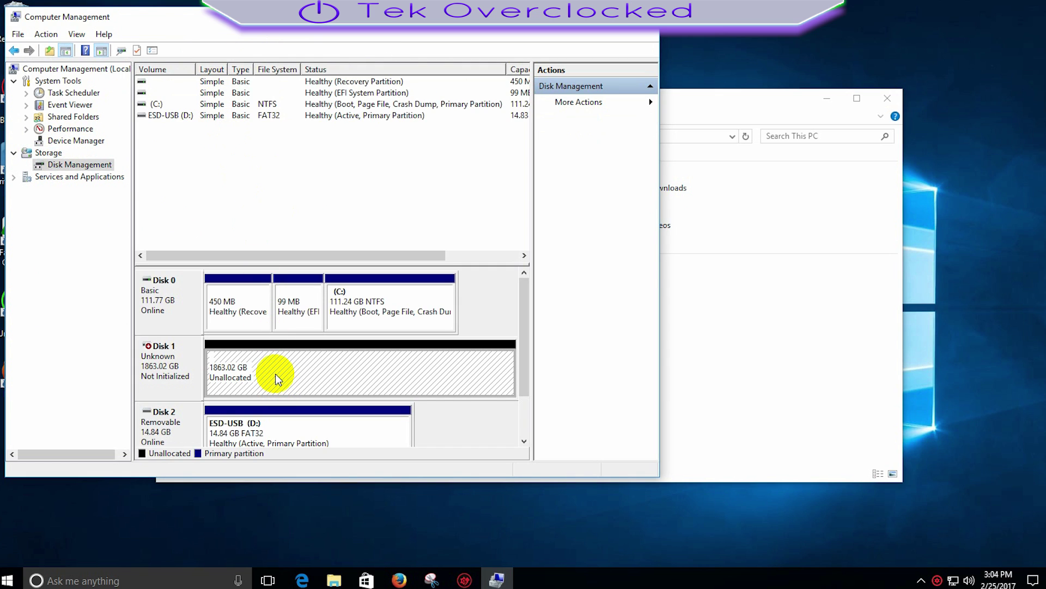
right_click(275, 374)
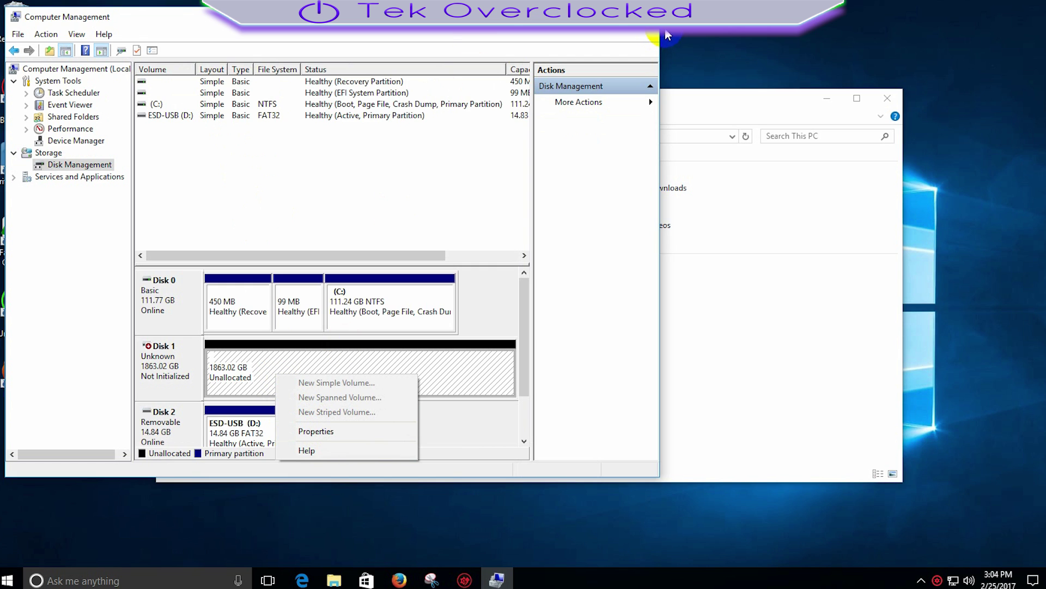
click(648, 18)
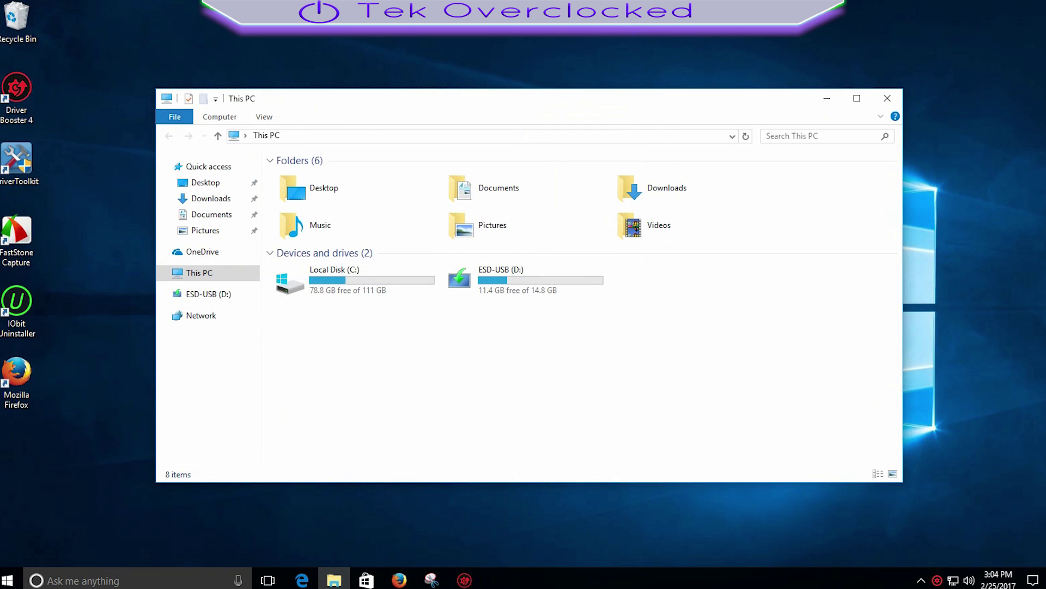
Reopen Disk Management from This PC and initialize Disk 1 with the GPT (GUID Partition Table) partition style
click(220, 116)
click(477, 167)
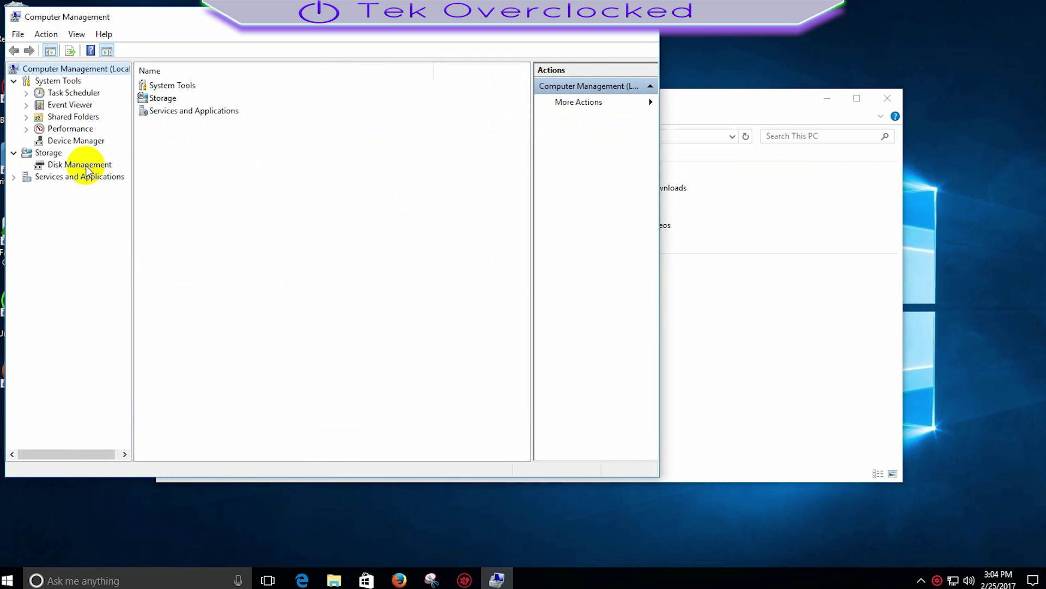
click(79, 165)
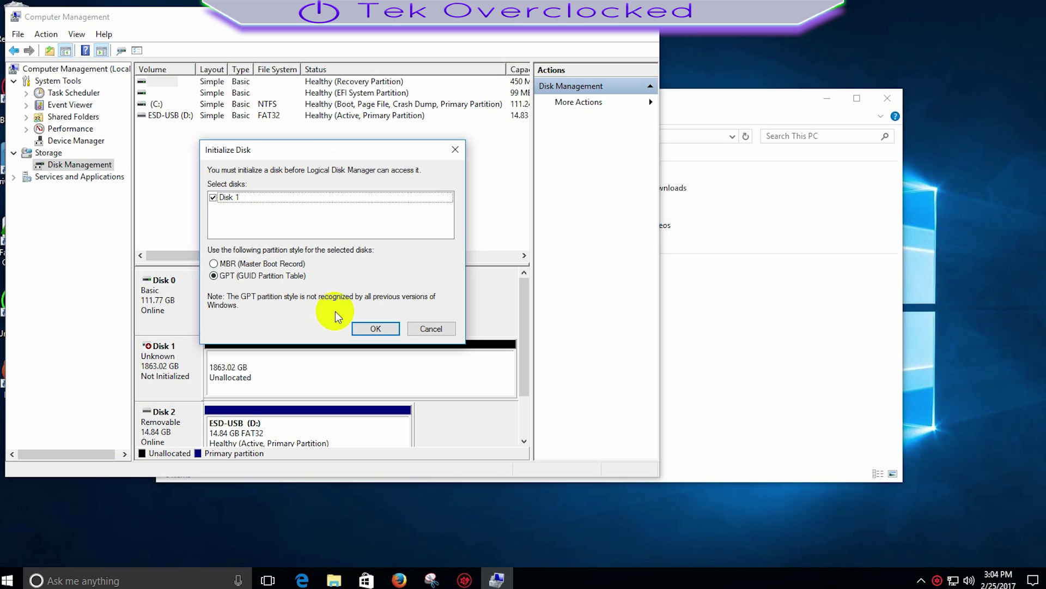
click(376, 328)
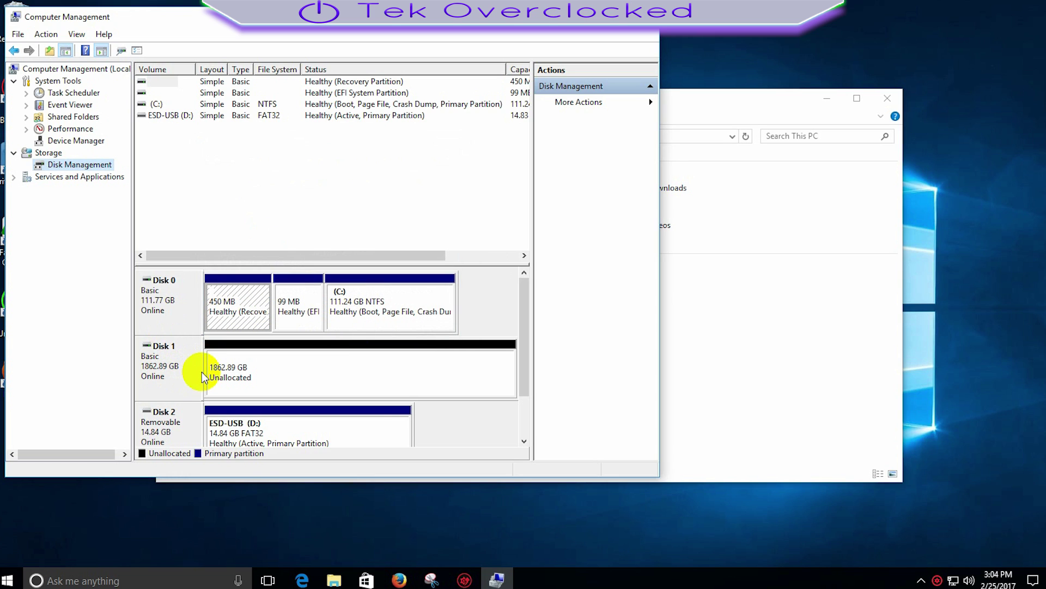
Set up a new simple volume on Disk 1's unallocated space with the full size of 1907600 MB and drive letter G
click(278, 365)
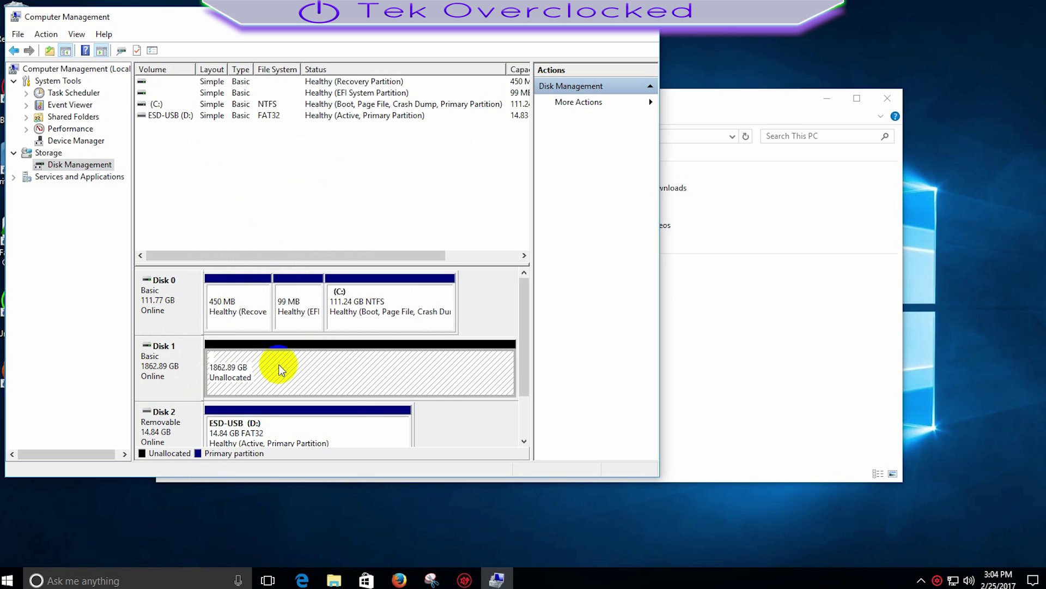
right_click(279, 364)
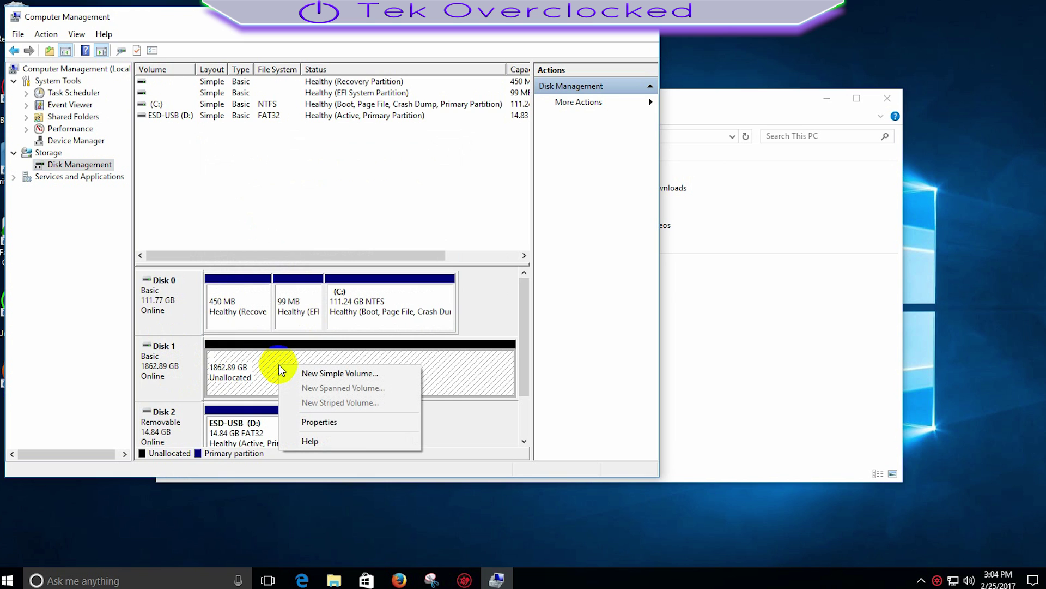
click(338, 372)
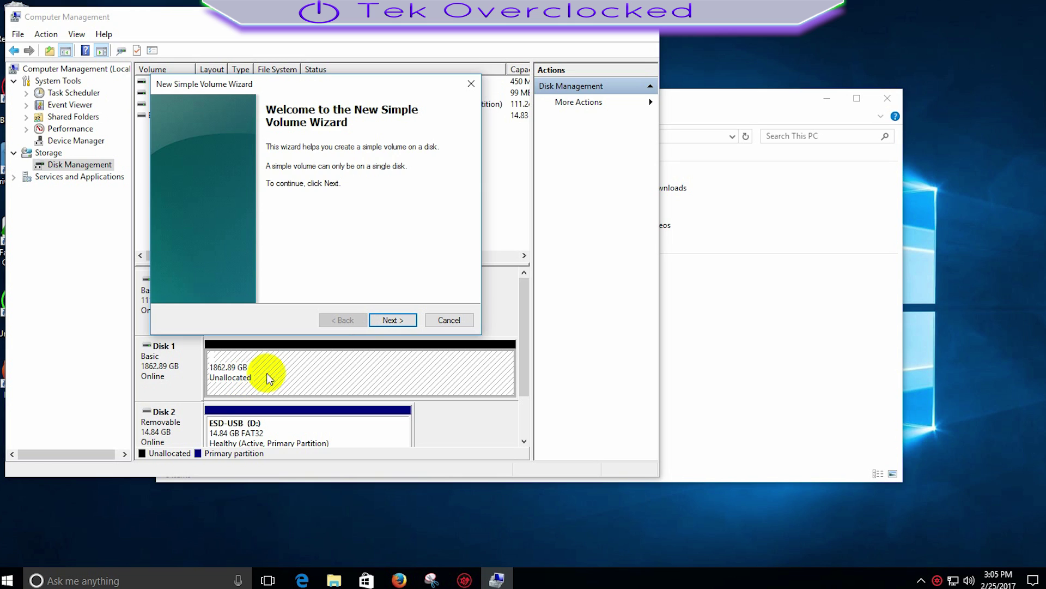
click(393, 320)
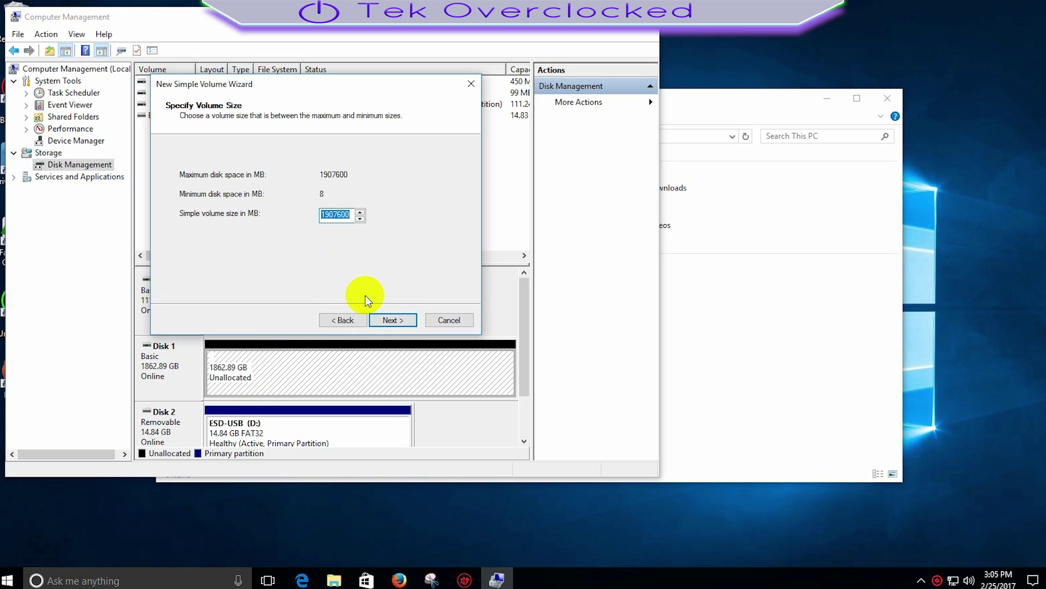
click(394, 321)
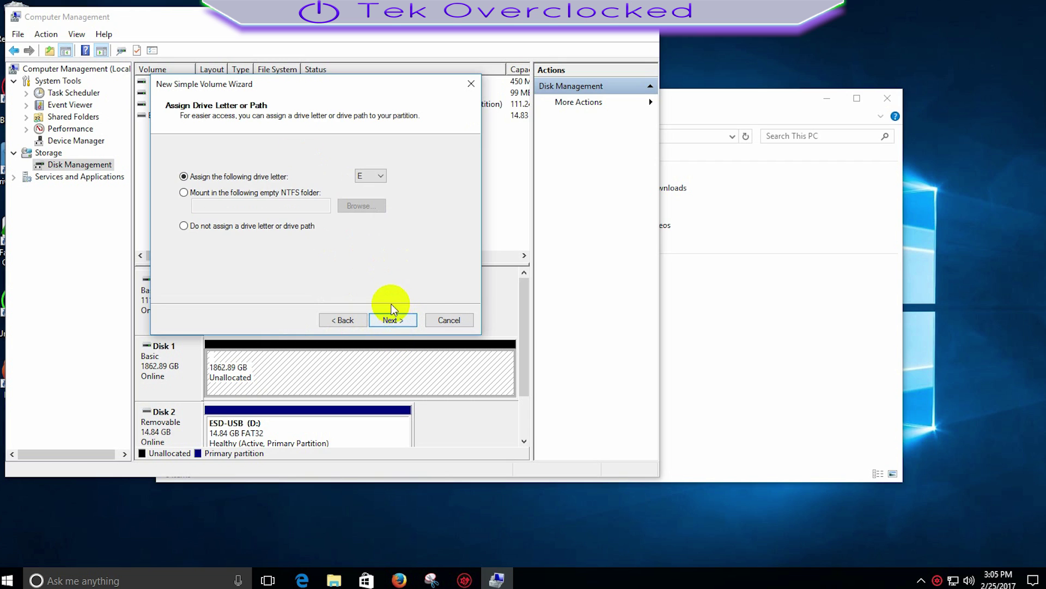
click(381, 176)
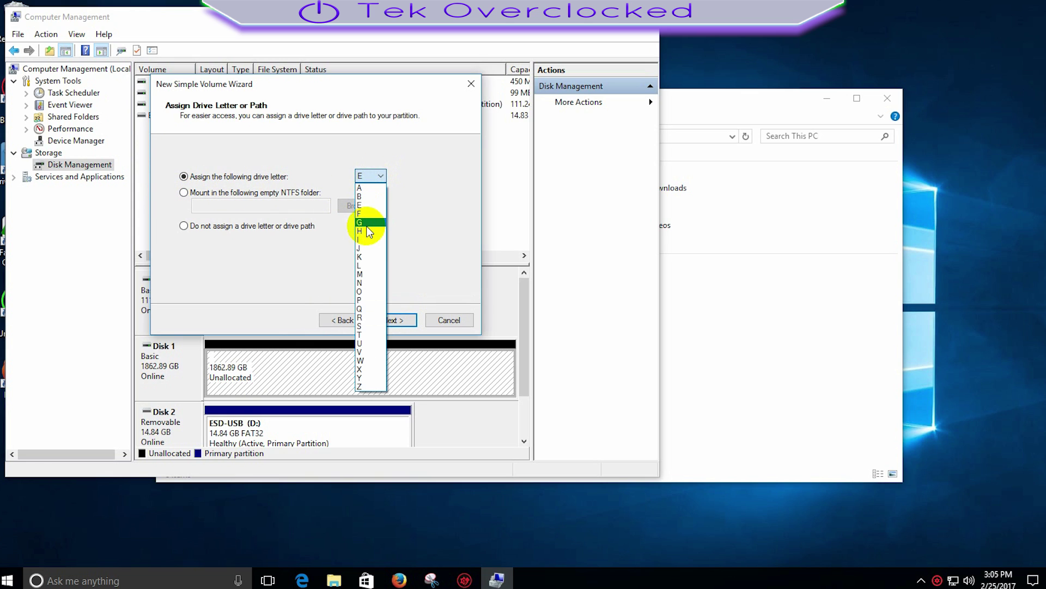
click(368, 223)
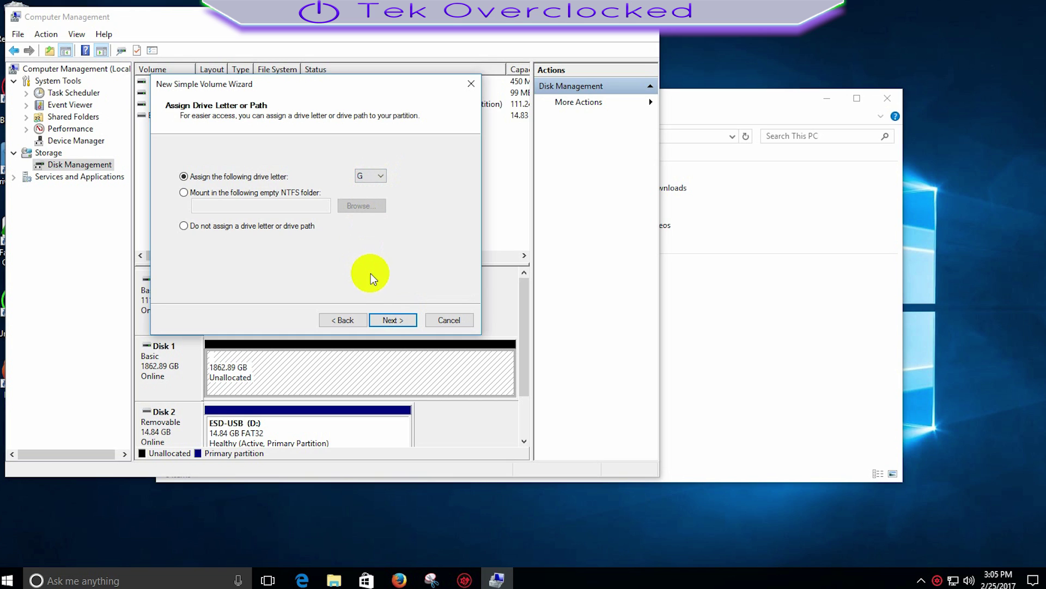
click(393, 320)
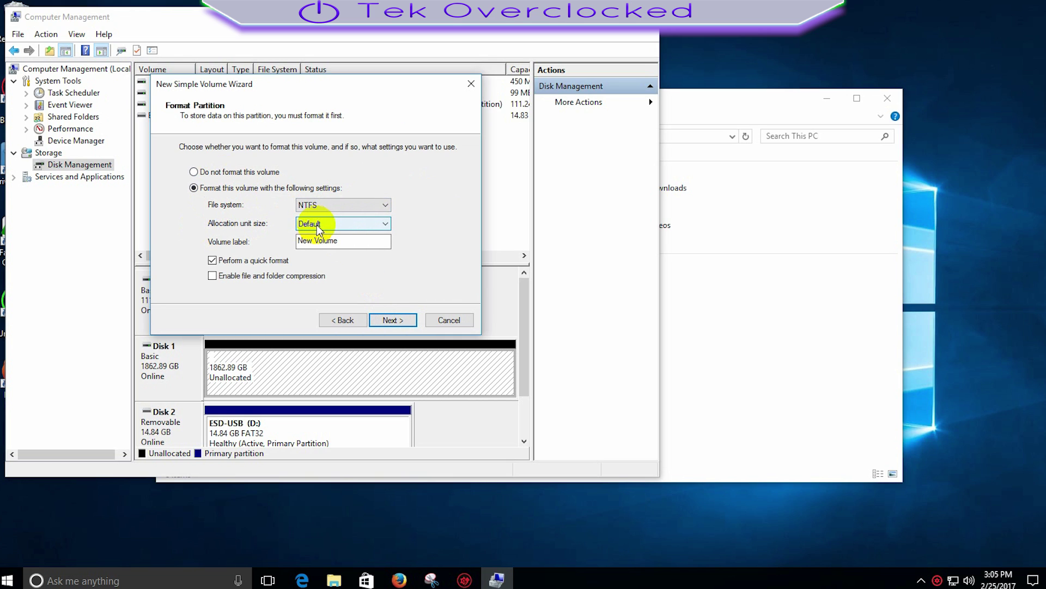
Label the new volume GAMES/STORAGE and finish the wizard with an NTFS quick format at the default allocation unit size
click(340, 243)
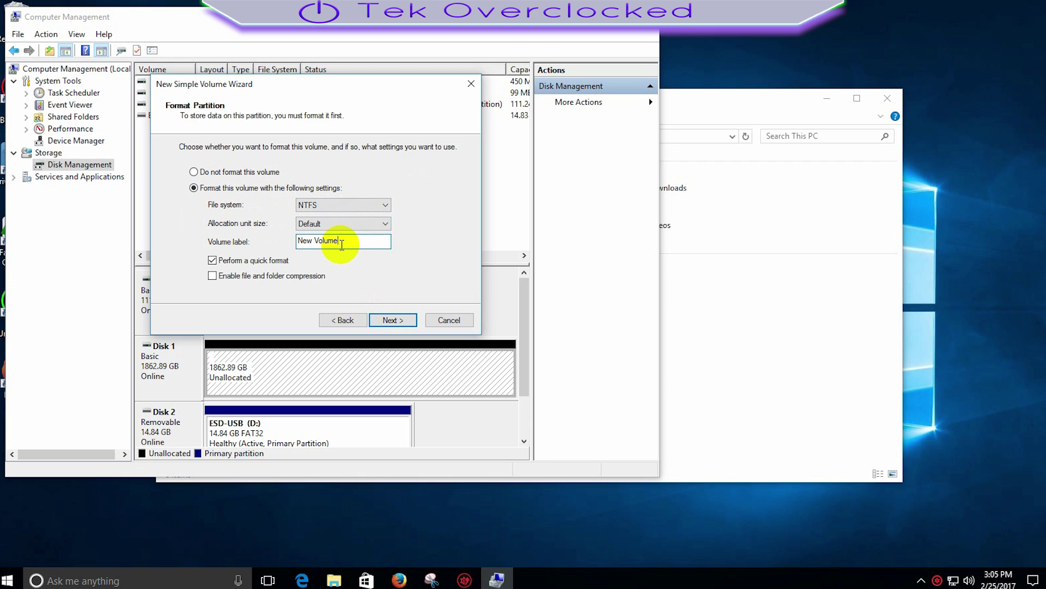
key(BackSpace)
key(BackSpace)
key(BackSpace)
key(BackSpace)
key(BackSpace)
key(BackSpace)
key(BackSpace)
key(BackSpace)
key(BackSpace)
text(gAMES)
key(BackSpace)
key(BackSpace)
key(BackSpace)
key(BackSpace)
text(GAMES/STORAGE)
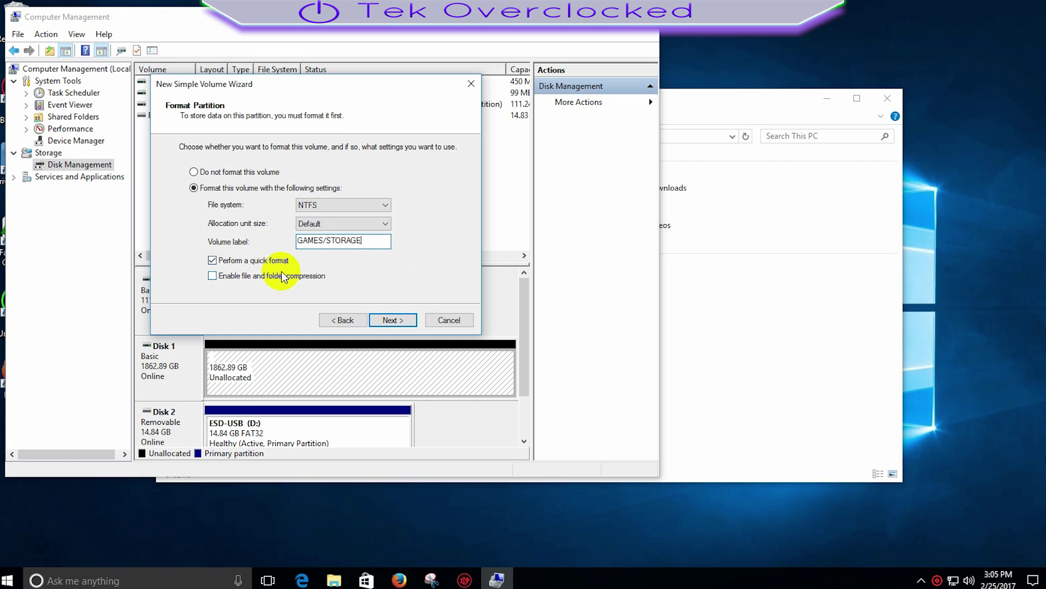
click(403, 325)
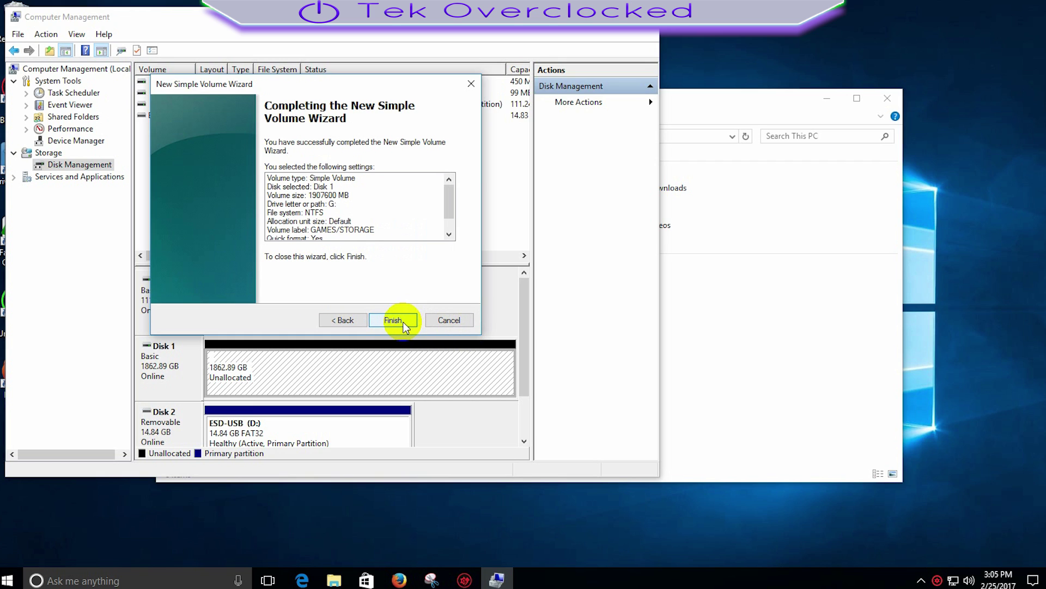
click(392, 320)
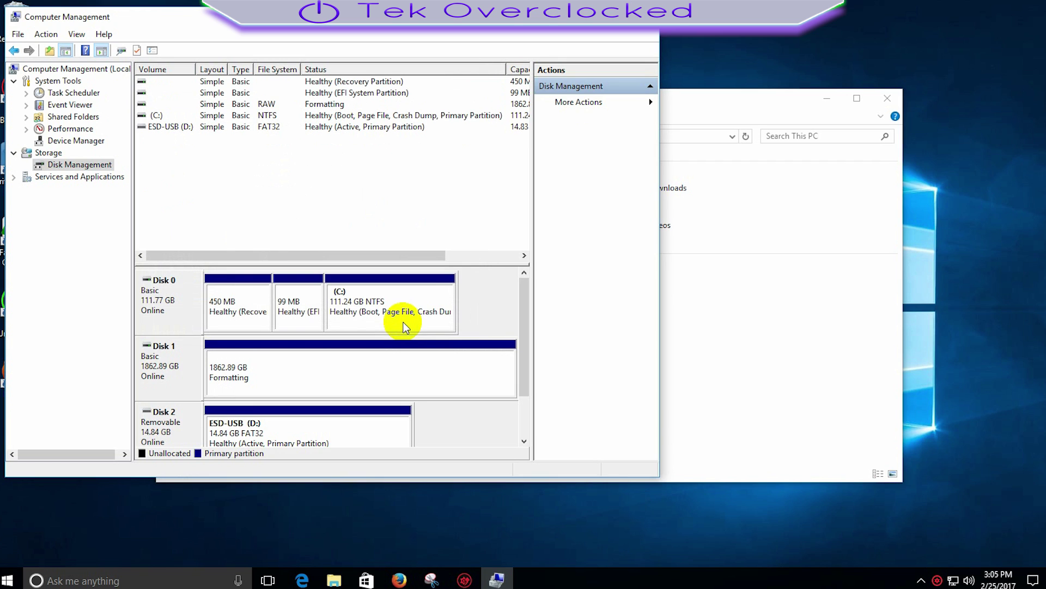
Check the new GAMES/STORAGE drive in This PC and in Disk Management, closing Computer Management when done
click(758, 338)
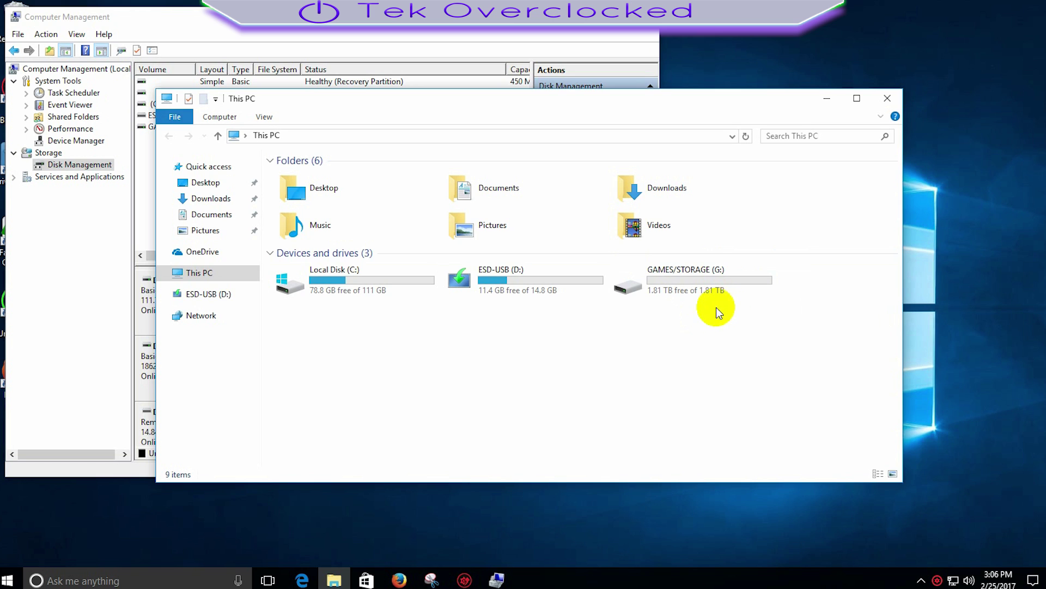
click(64, 276)
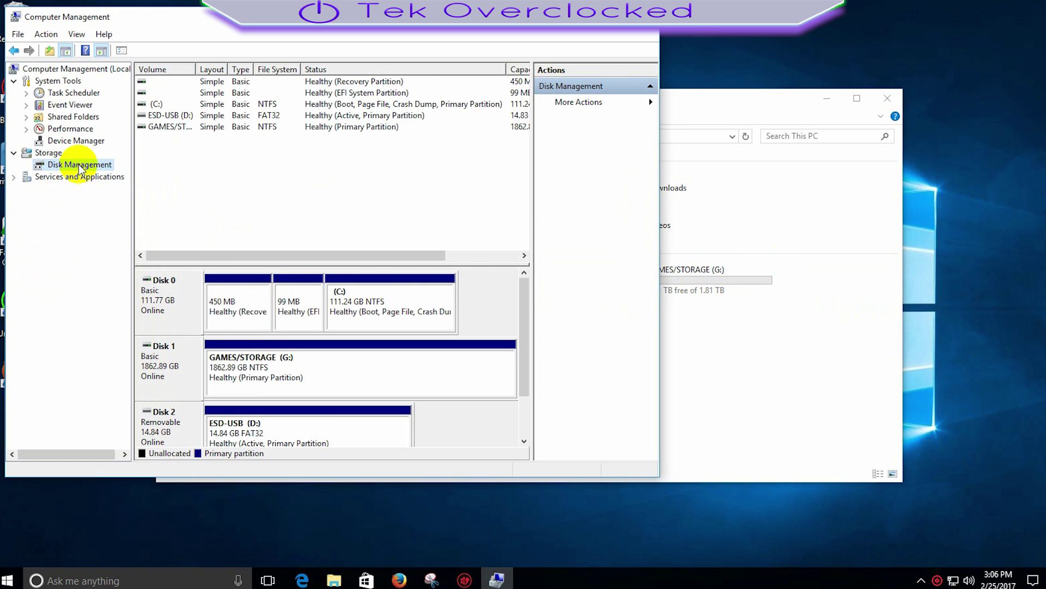
key(alt+F4)
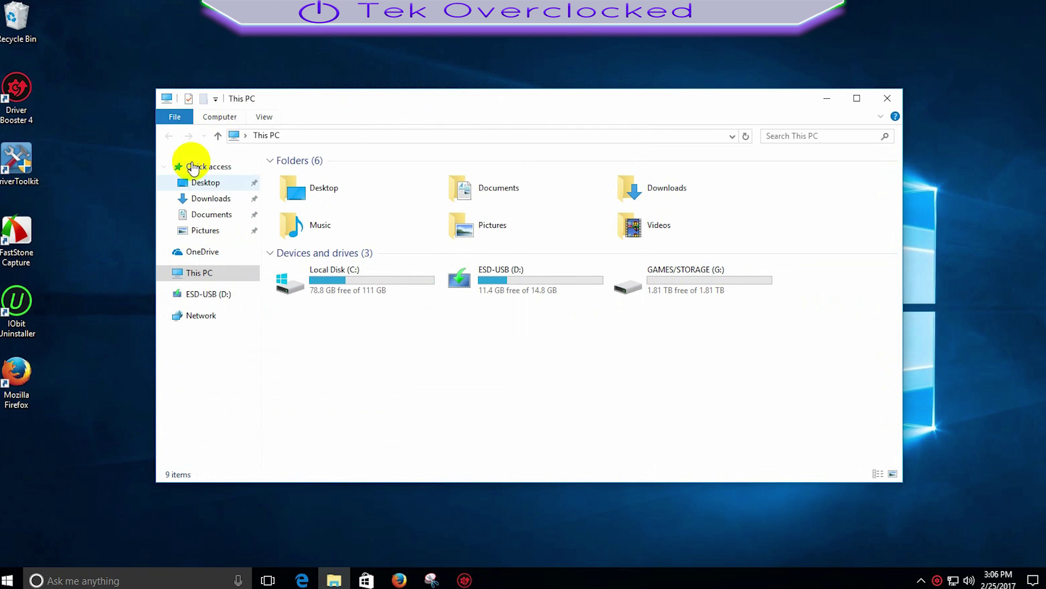
Reopen Disk Management from This PC, review the actions available for the GAMES/STORAGE volume, including Delete Volume, and close Computer Management
click(201, 91)
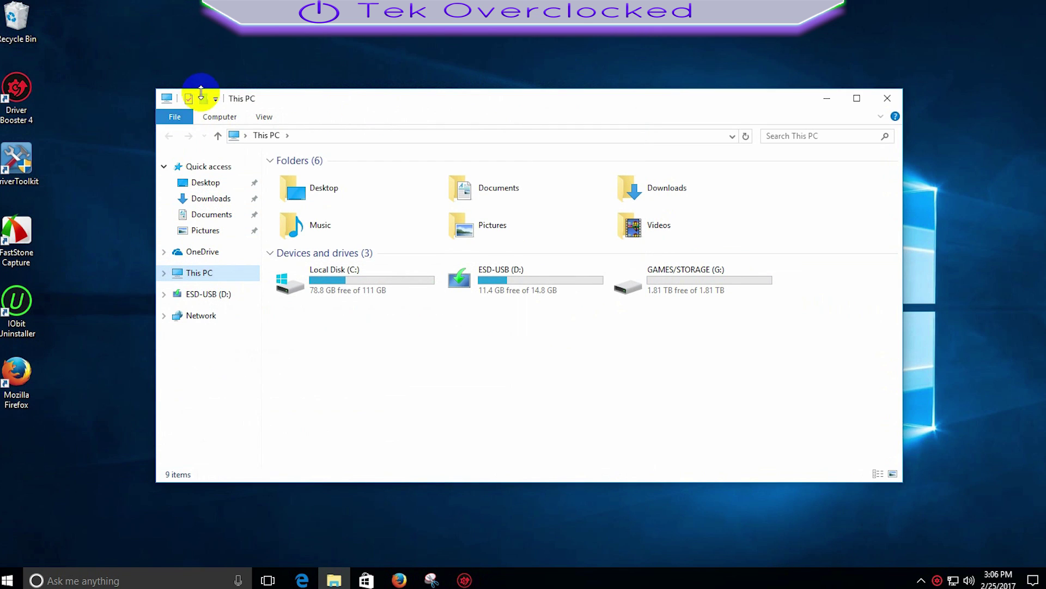
click(217, 116)
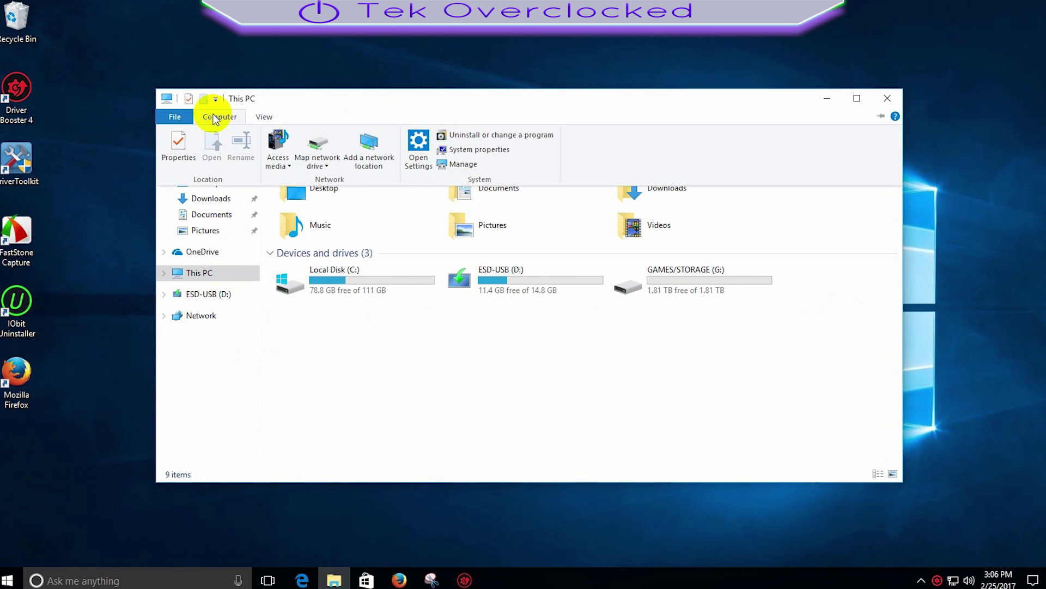
click(463, 164)
click(73, 164)
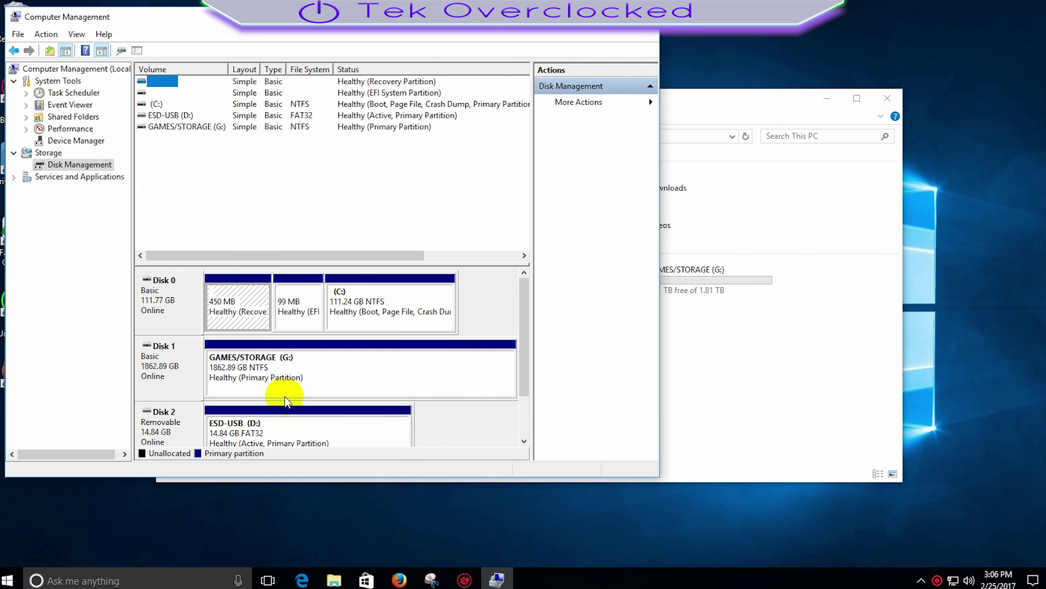
click(346, 383)
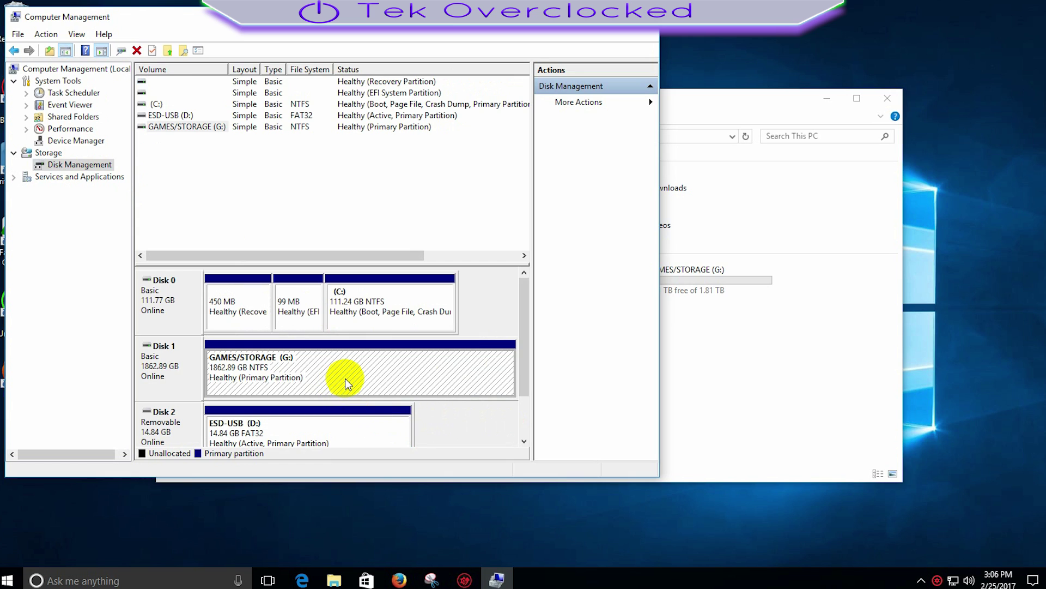
right_click(350, 376)
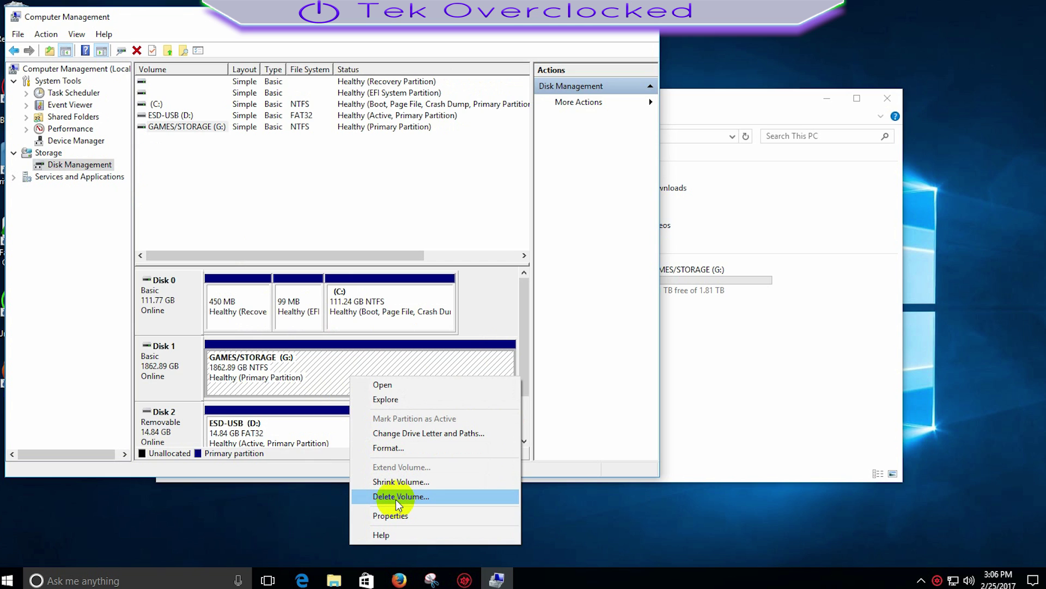
click(737, 365)
key(alt+Tab)
key(alt+F4)
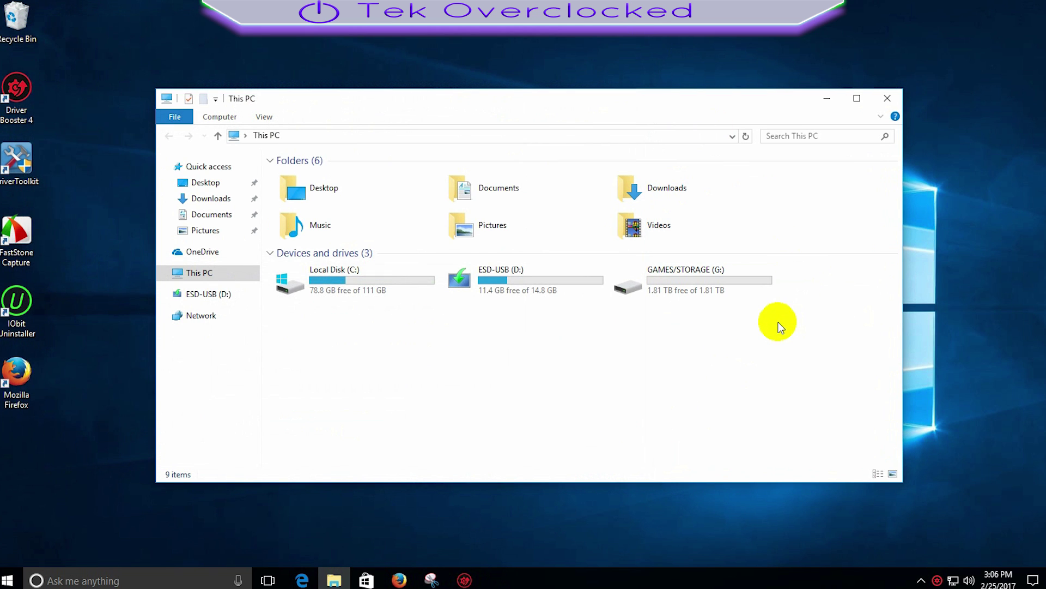